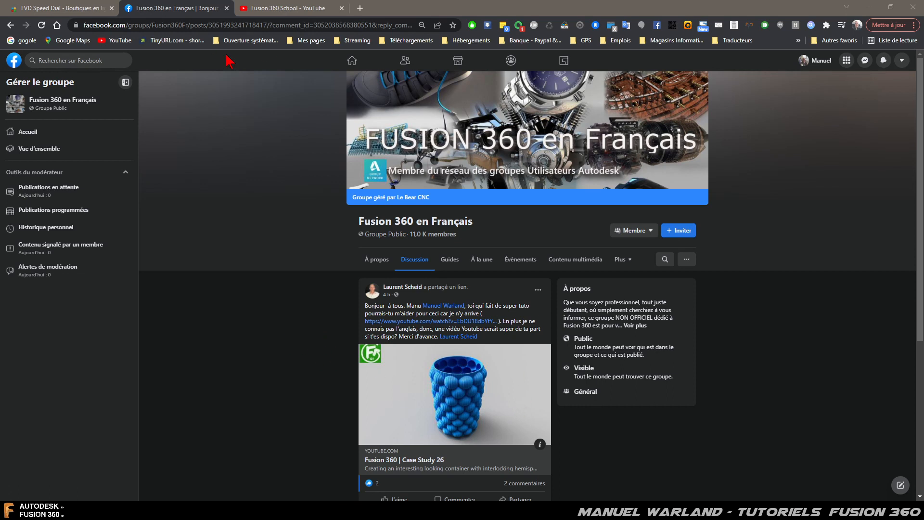
Bring up the Fusion 360 School YouTube channel's videos and look at the Case Study 26 entry
left_click(272, 10)
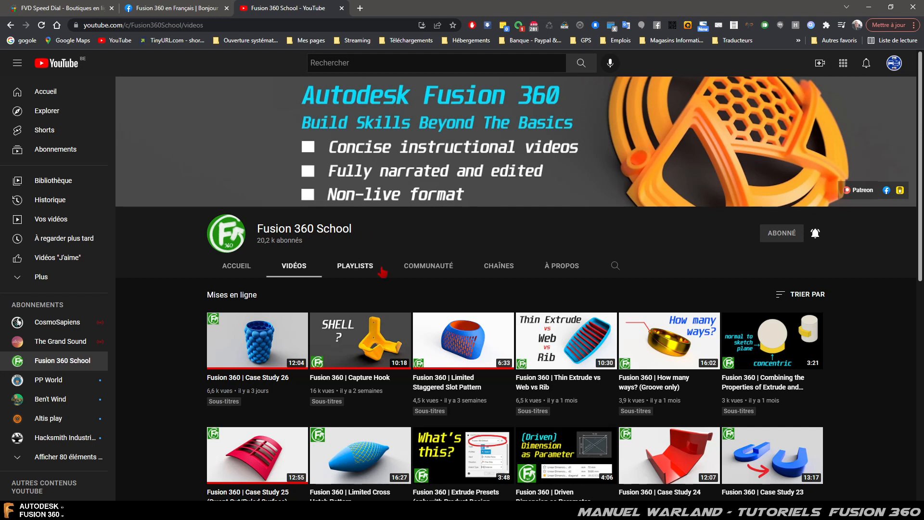
mouse_move(245, 342)
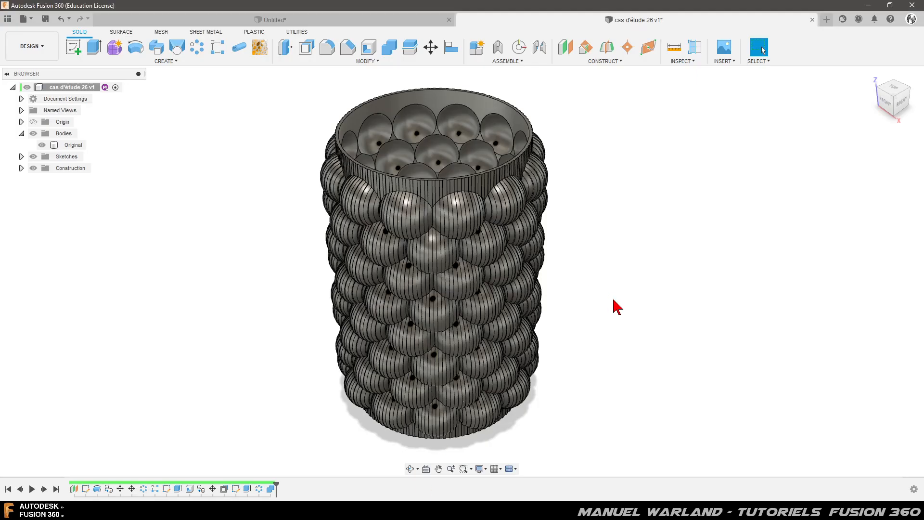
Examine the finished Case Study 26 container, including its ribbed rim, open interior and interlocking hemispherical bumps
middle_click_drag(612, 320, 630, 331, "shift")
scroll(428, 192, "up", 3)
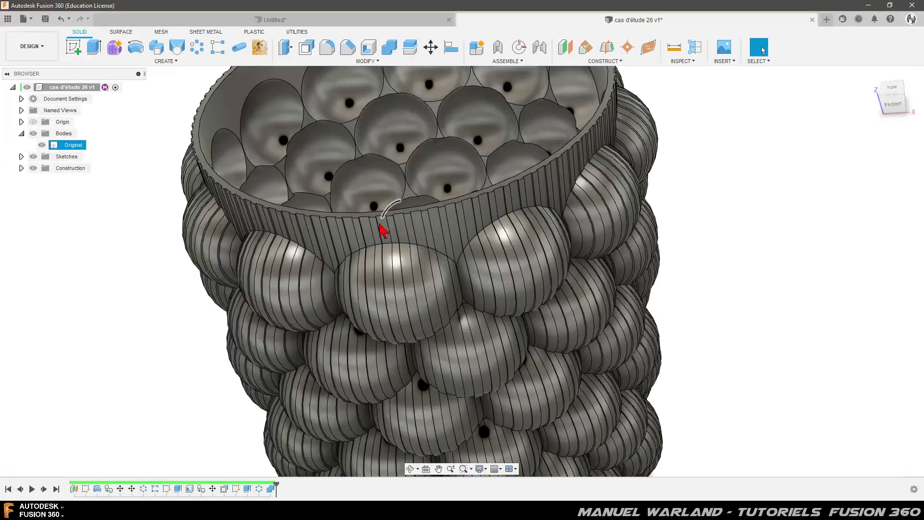
scroll(383, 231, "up", 2)
middle_click_drag(385, 262, 425, 305, "shift")
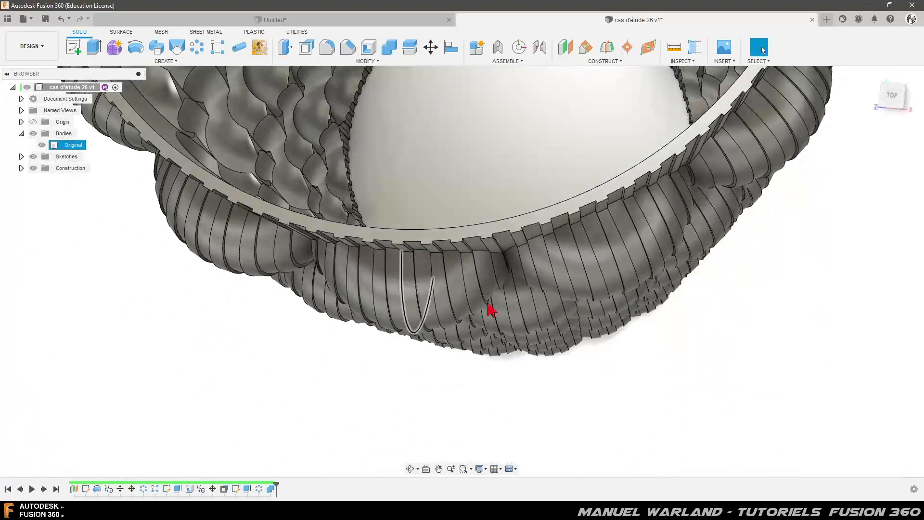
middle_click_drag(470, 415, 478, 411, "shift")
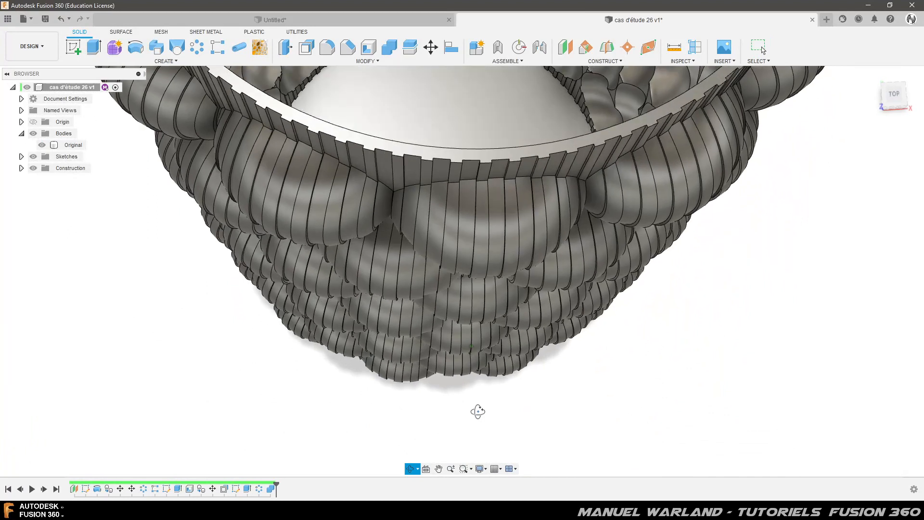
scroll(391, 402, "down", 3)
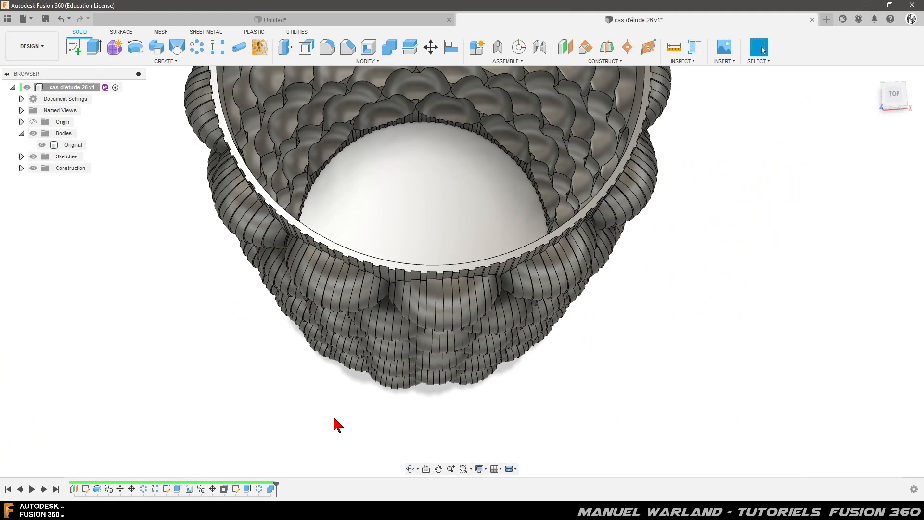
scroll(316, 425, "down", 2)
middle_click_drag(409, 348, 425, 229, "shift")
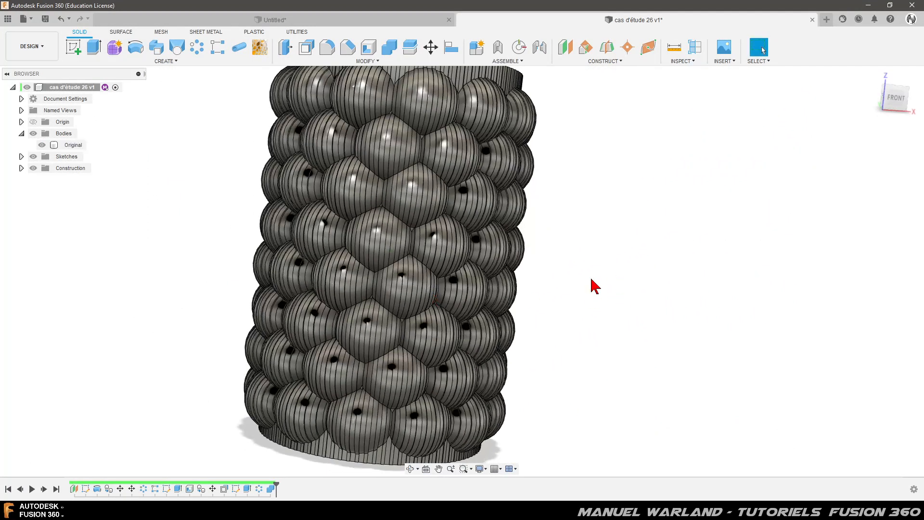
scroll(609, 302, "down", 2)
middle_click_drag(254, 308, 257, 328, "shift")
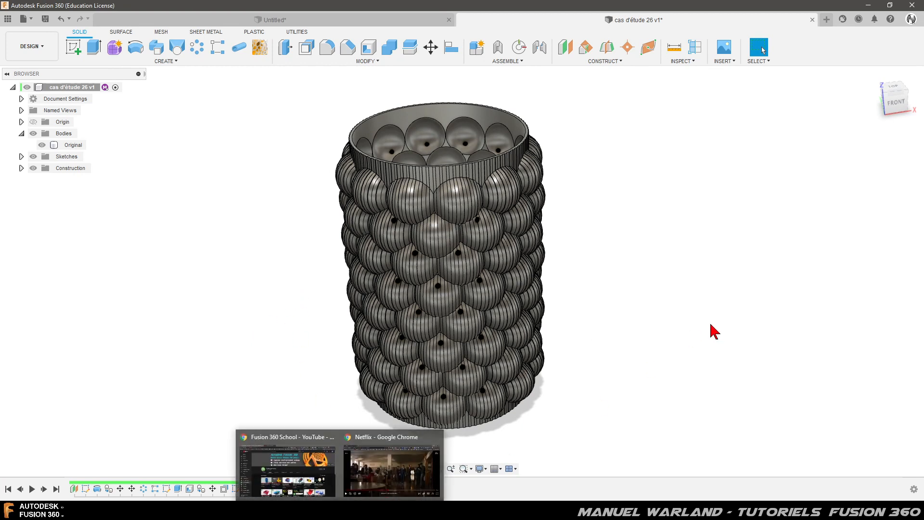
mouse_move(620, 375)
middle_mouse_down("shift")
mouse_move(617, 326)
mouse_move(605, 398)
mouse_move(605, 353)
mouse_move(607, 385)
middle_mouse_up("shift")
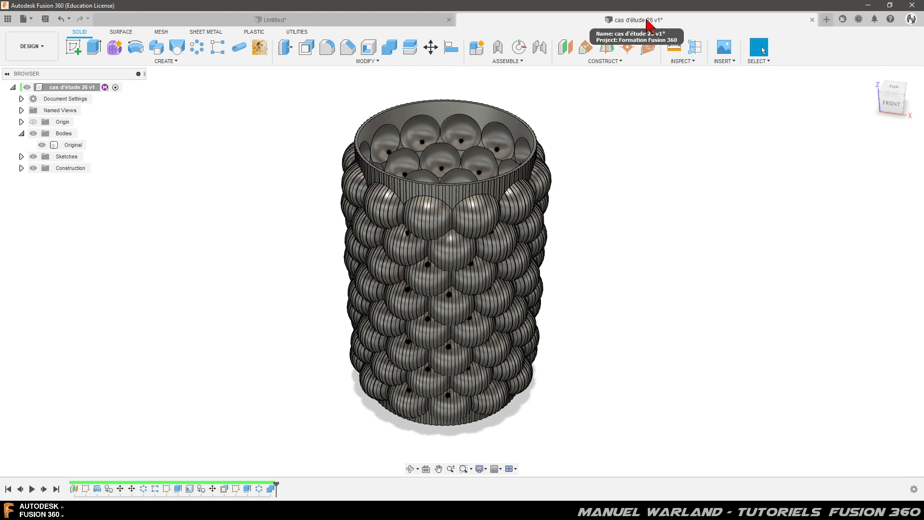
Create a new design and add a construction plane offset -65 mm from the XZ origin plane
left_click(827, 20)
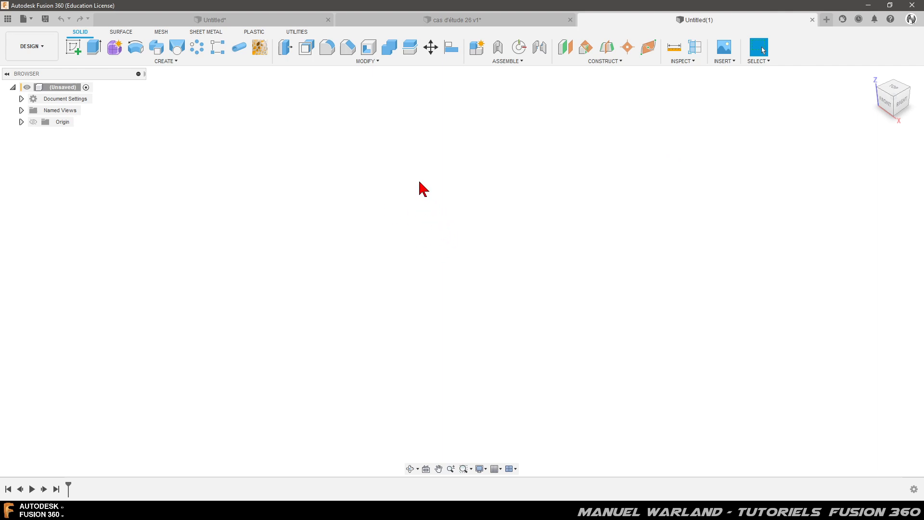
left_click(567, 50)
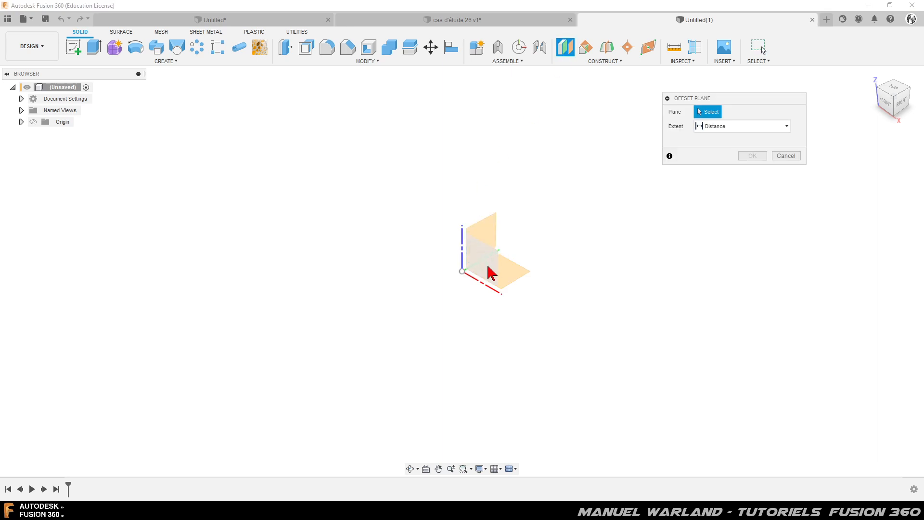
left_click(492, 264)
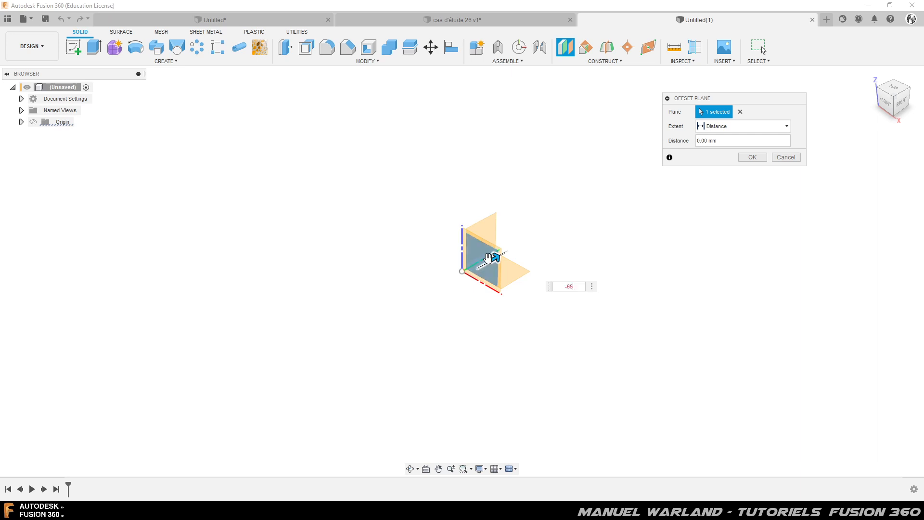
type("-65")
key("Return")
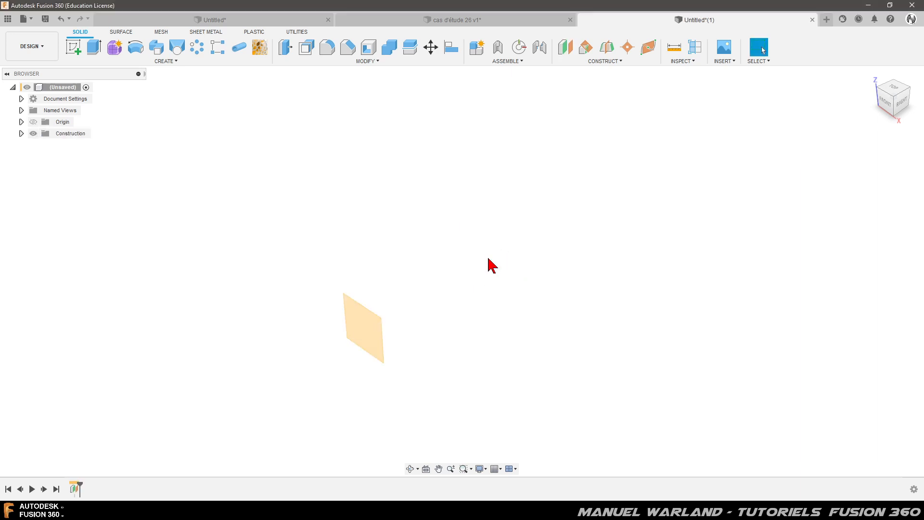
Start a sketch on the offset plane and draw a 40 mm diameter circle centered on the origin
left_click(372, 333)
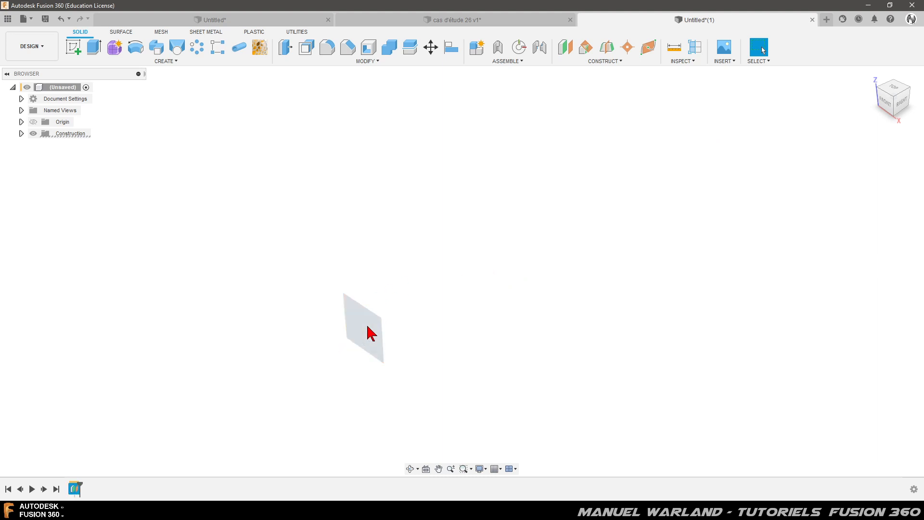
left_click(73, 47)
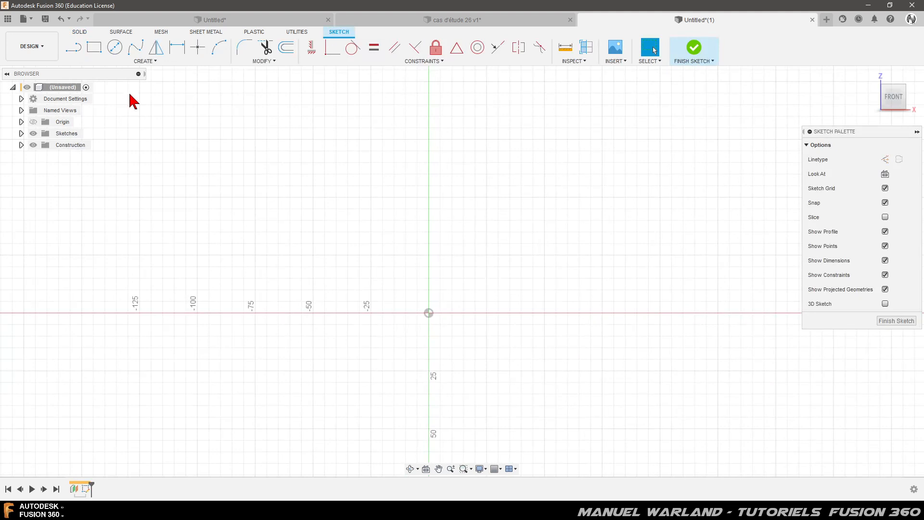
left_click(117, 50)
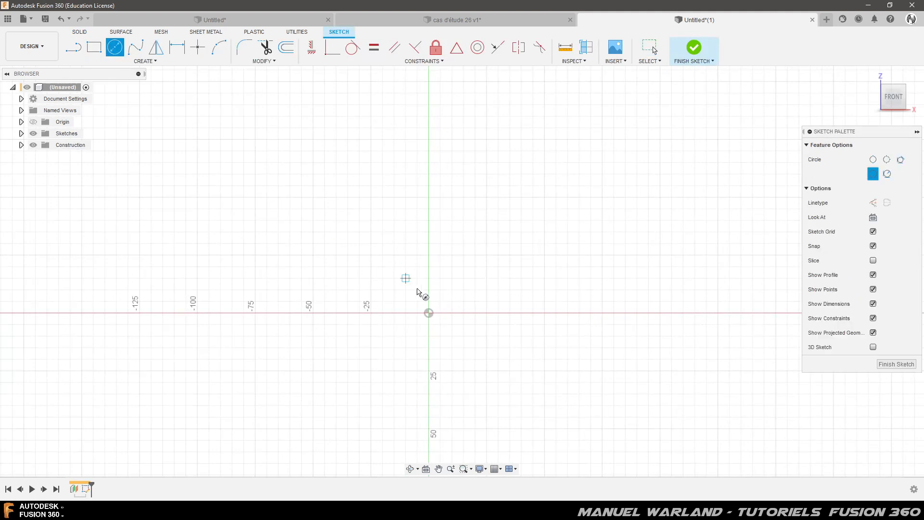
left_click(429, 313)
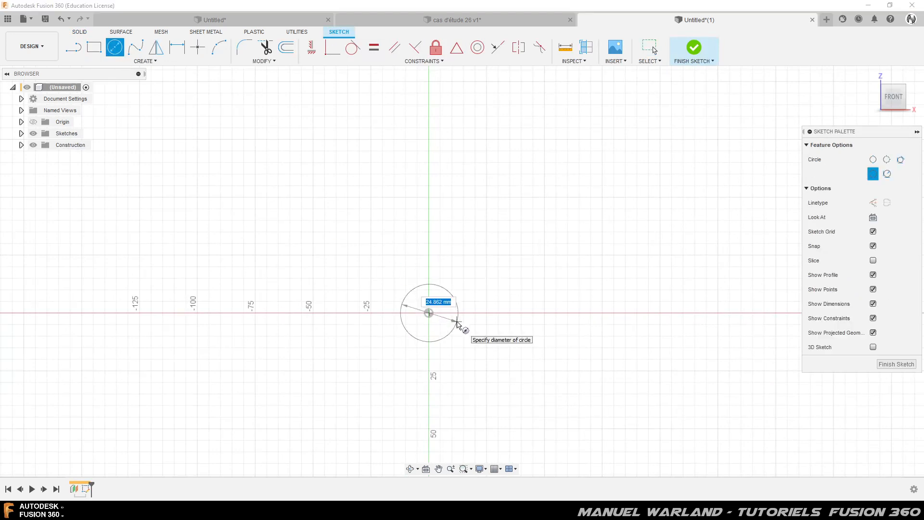
type("40")
key("Return")
key("Escape")
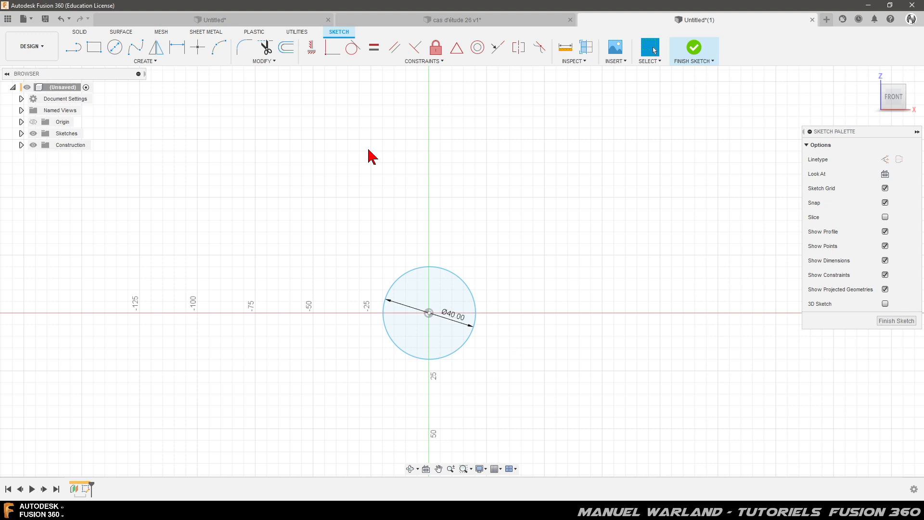
Draw a horizontal line across the circle from edge to edge and constrain its midpoint to the sketch origin
left_click(74, 48)
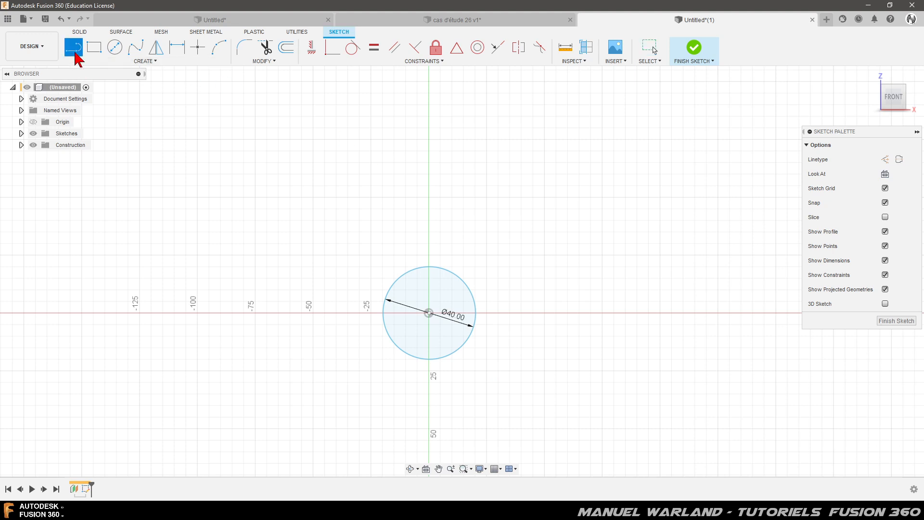
left_click(384, 307)
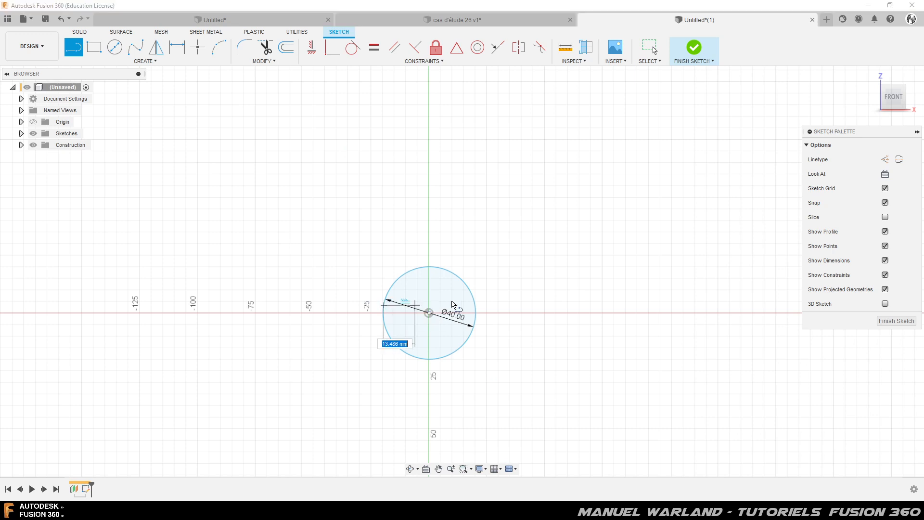
double_click(475, 307)
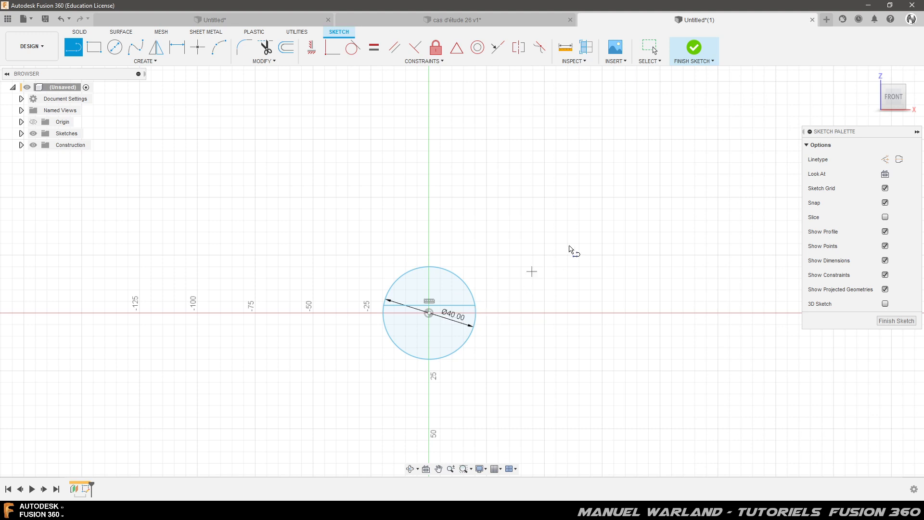
left_click(457, 53)
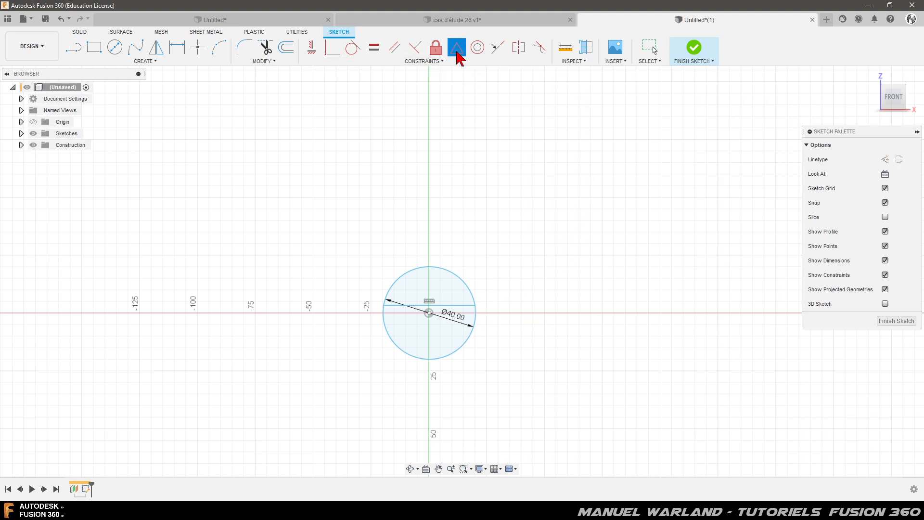
left_click(439, 306)
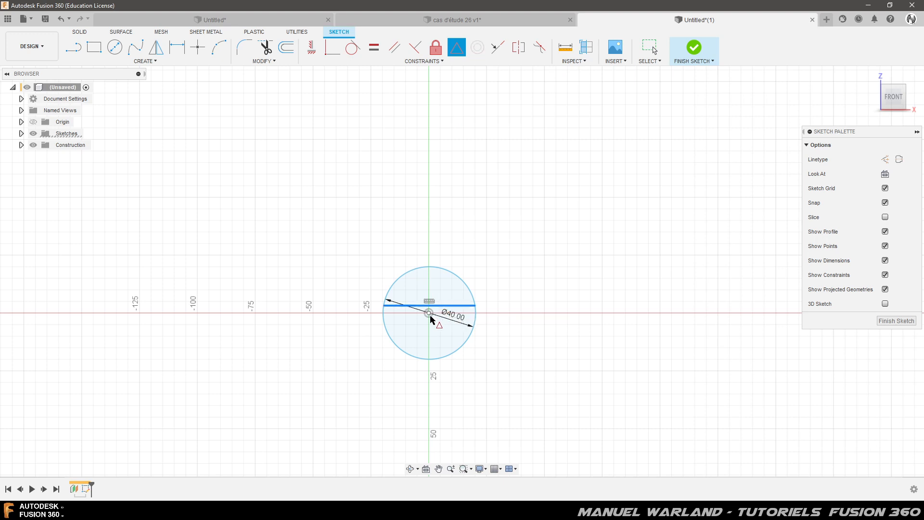
left_click(429, 314)
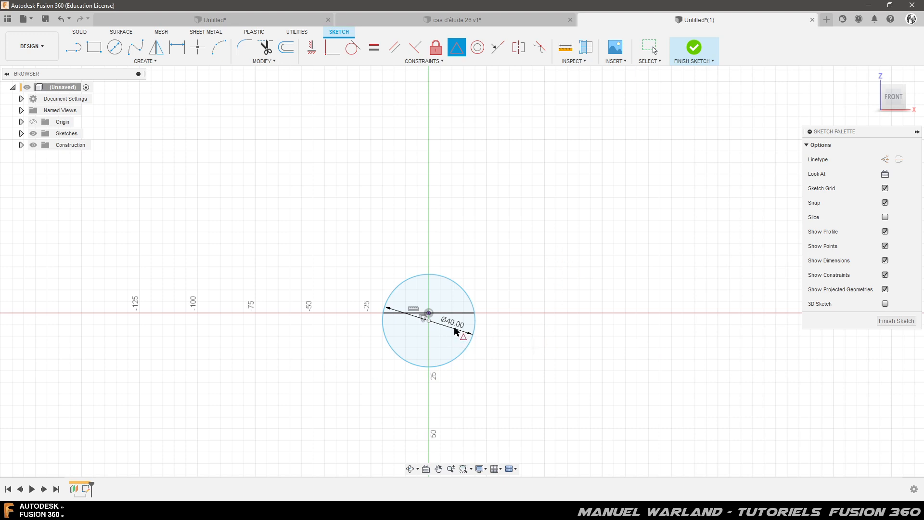
key("Escape")
Make the circle's center coincident with the sketch origin and place its diameter dimension outside the circle
left_click_drag(462, 287, 462, 261)
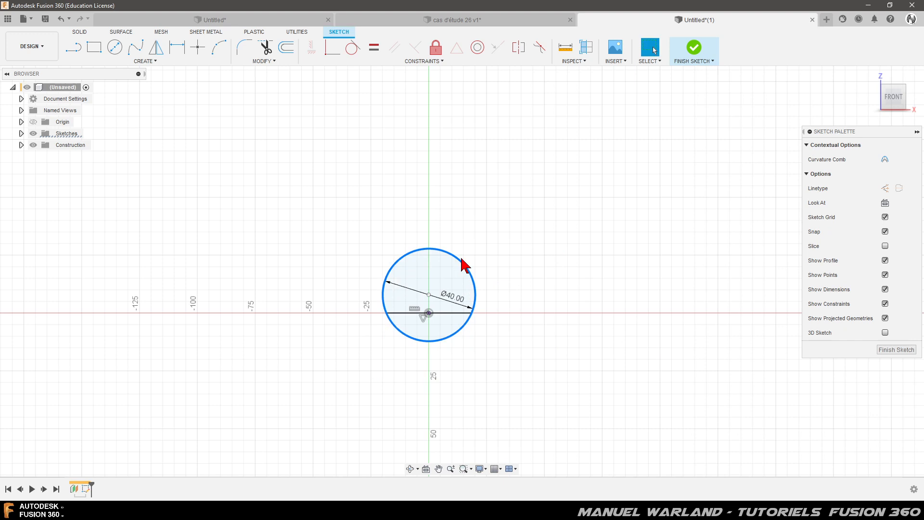
left_click(554, 257)
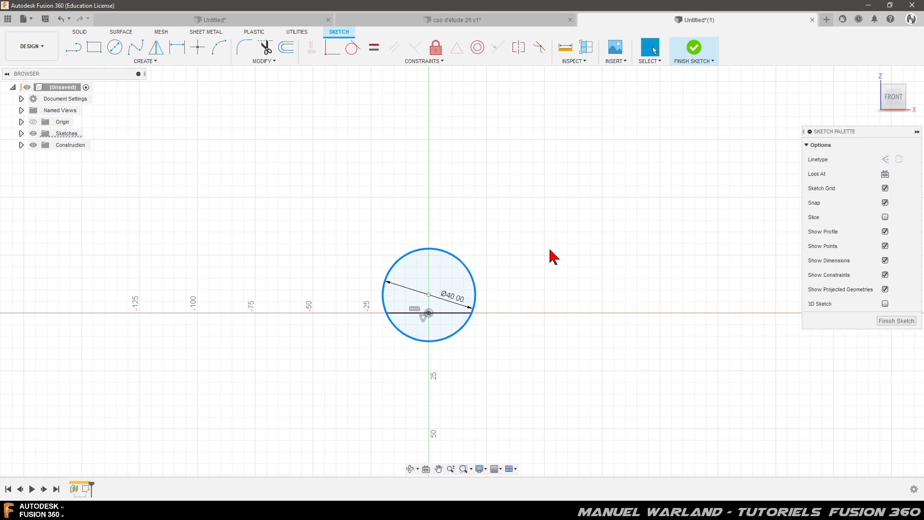
left_click(331, 49)
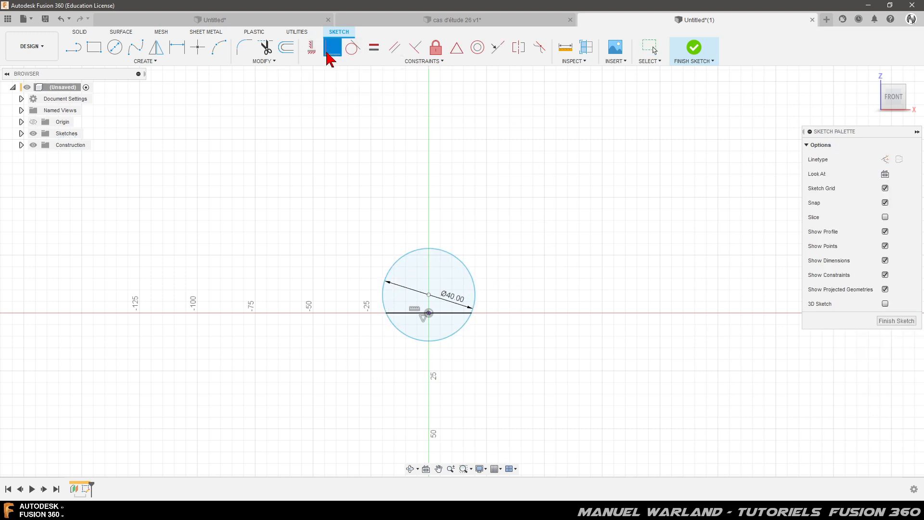
left_click(429, 295)
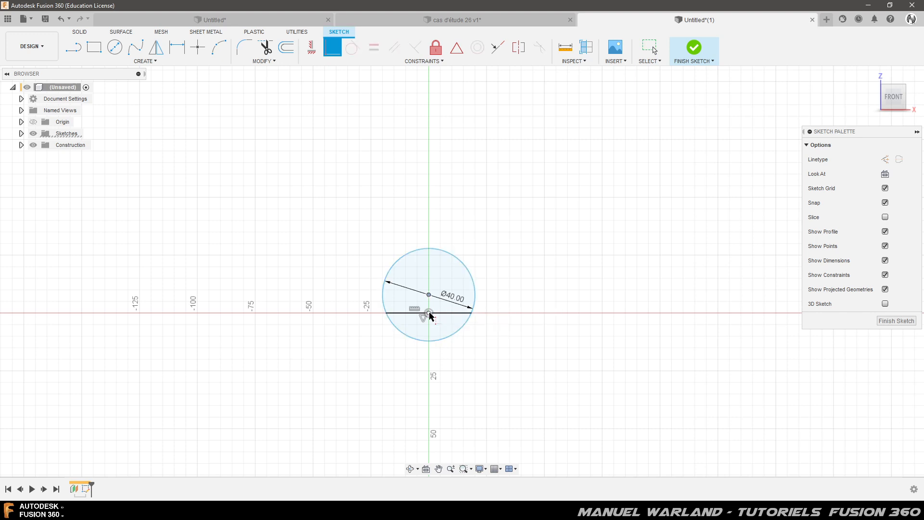
left_click(429, 313)
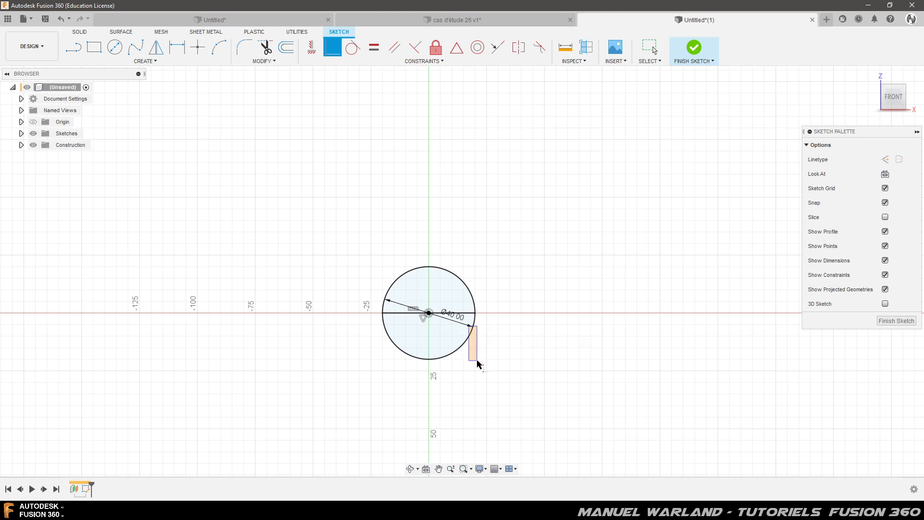
key("Escape")
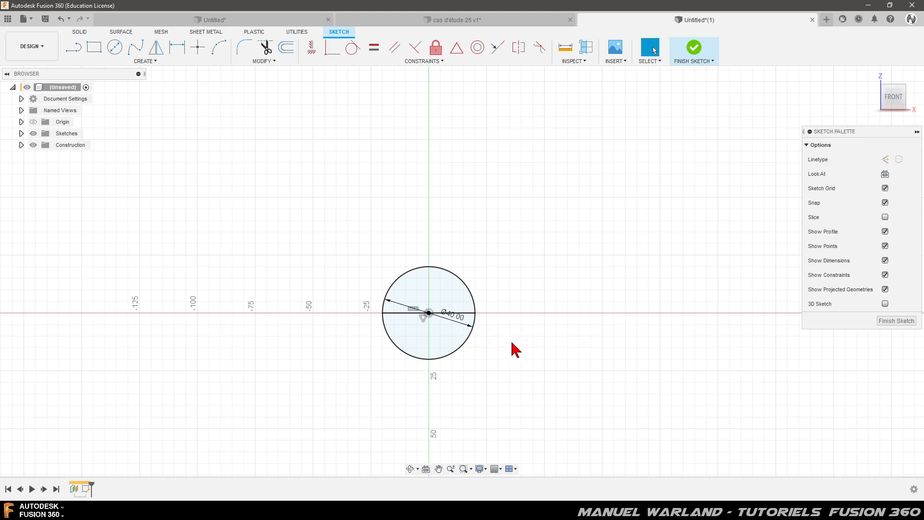
left_click_drag(469, 331, 487, 388)
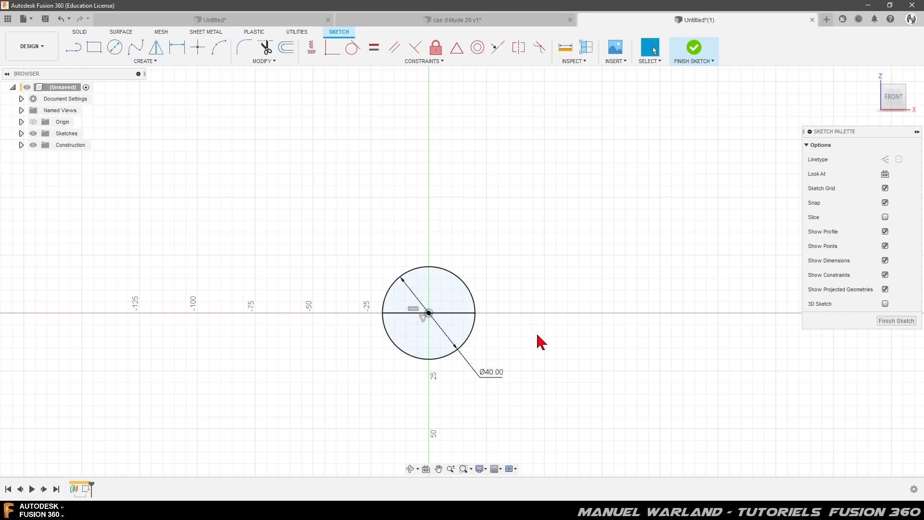
Convert the horizontal line through the circle into a centerline and finish the sketch
left_click(448, 313)
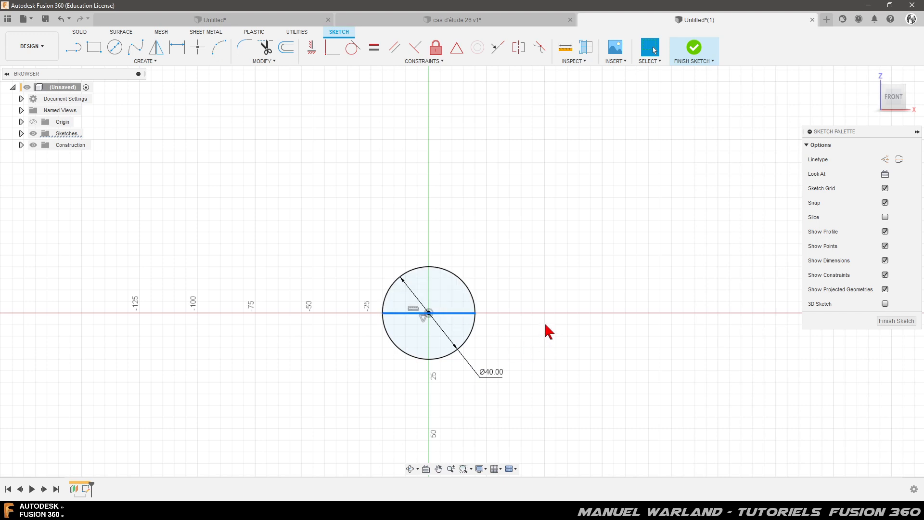
left_click(899, 161)
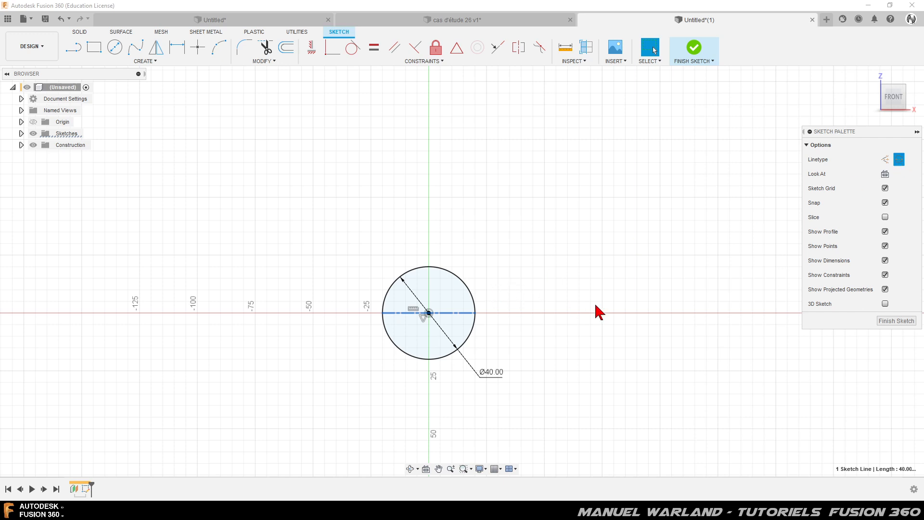
left_click(898, 322)
scroll(422, 347, "up", 3)
scroll(571, 128, "up", 3)
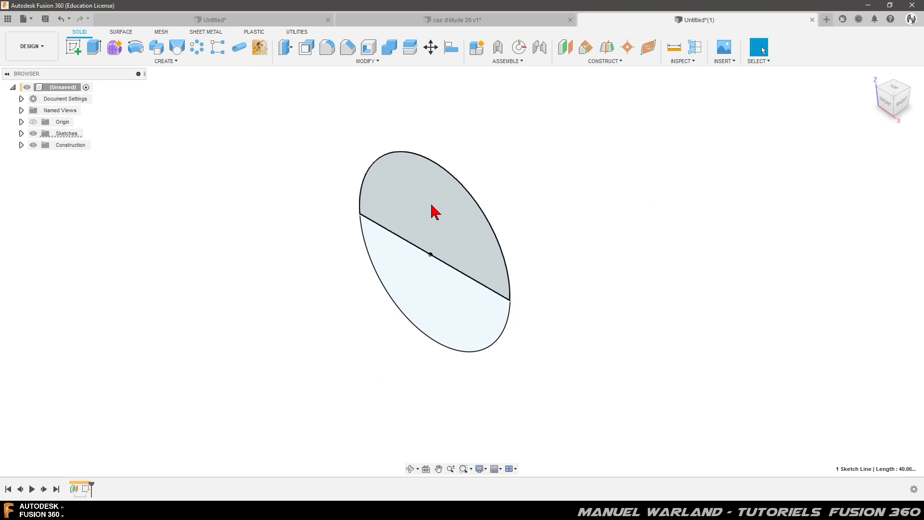
left_click(432, 211)
left_click(275, 141)
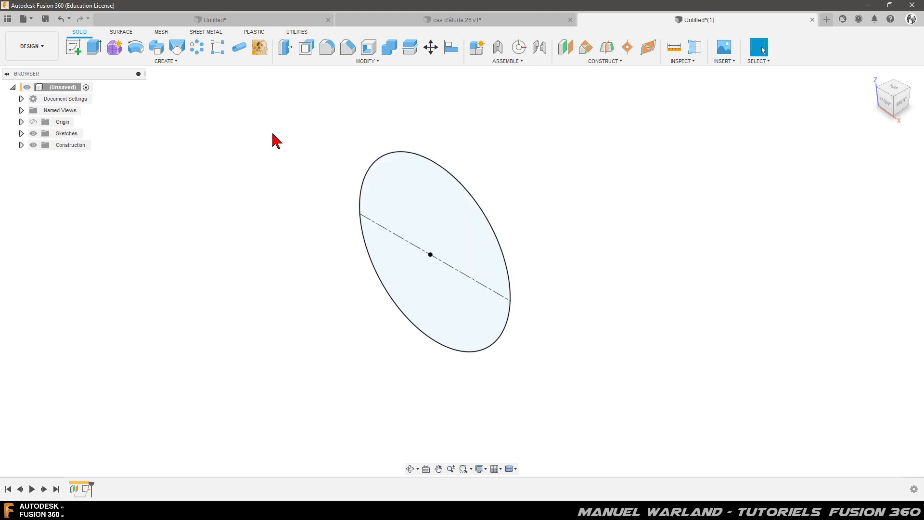
Revolve the upper half of the circle by -180 degrees about the centerline as a new body
left_click(135, 48)
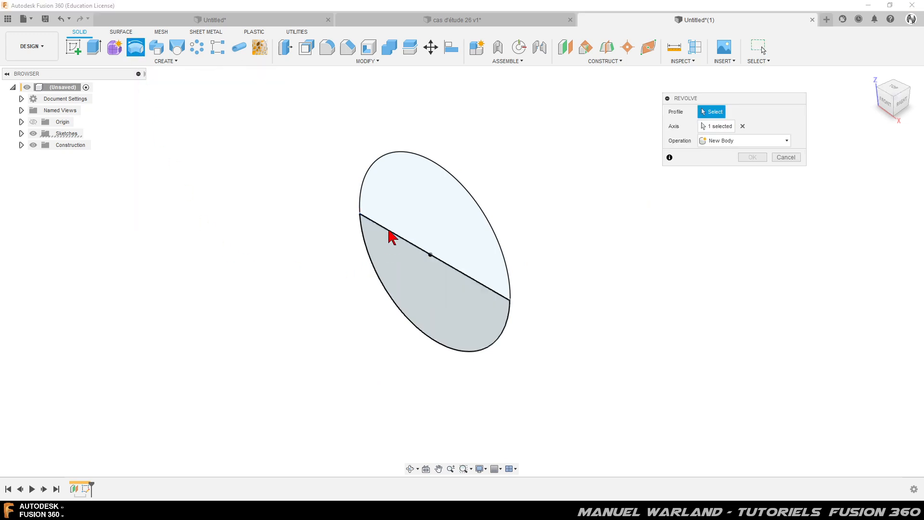
left_click(445, 211)
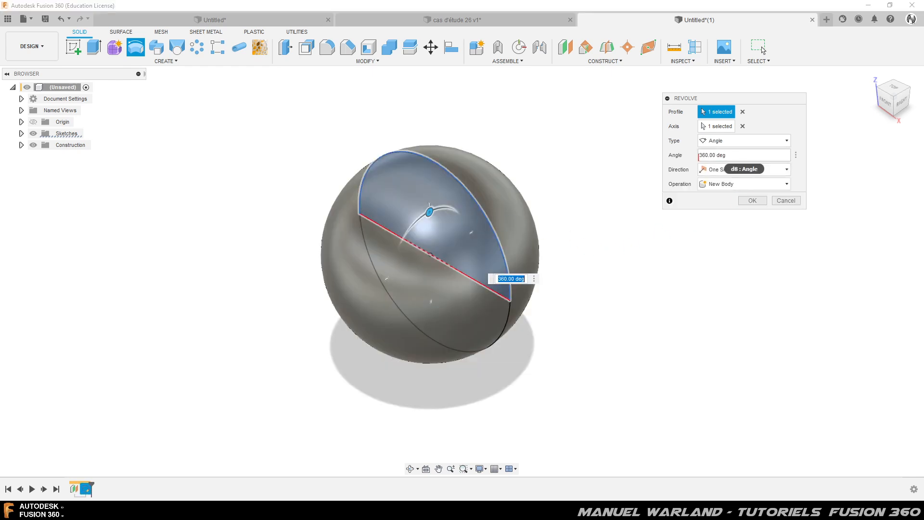
left_click(727, 156)
left_click(726, 157)
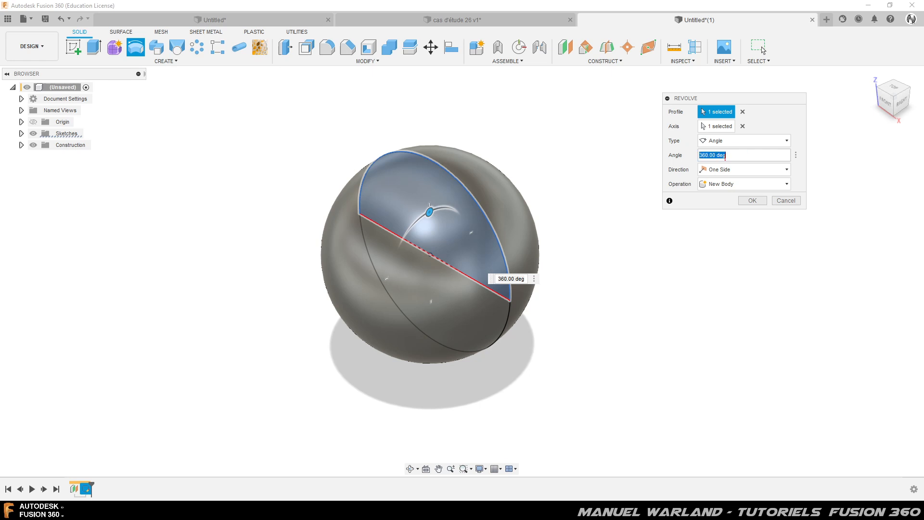
type("-180")
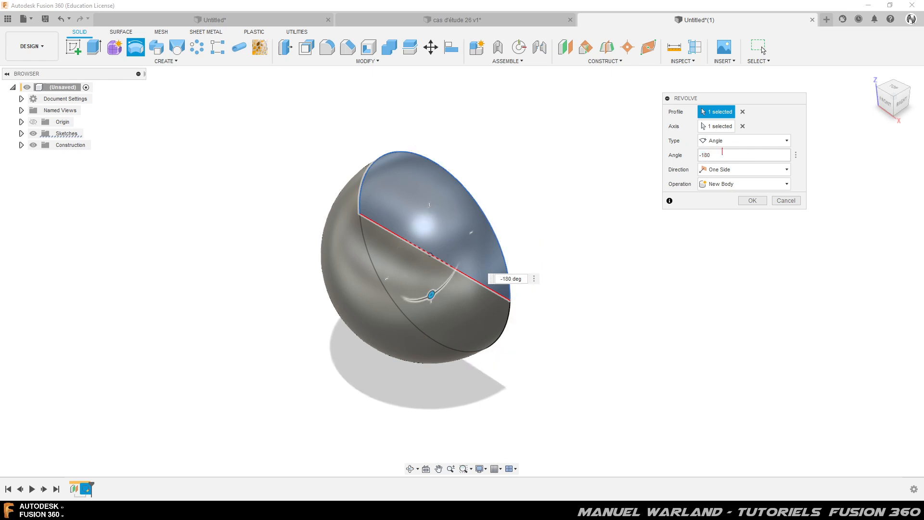
key("Return")
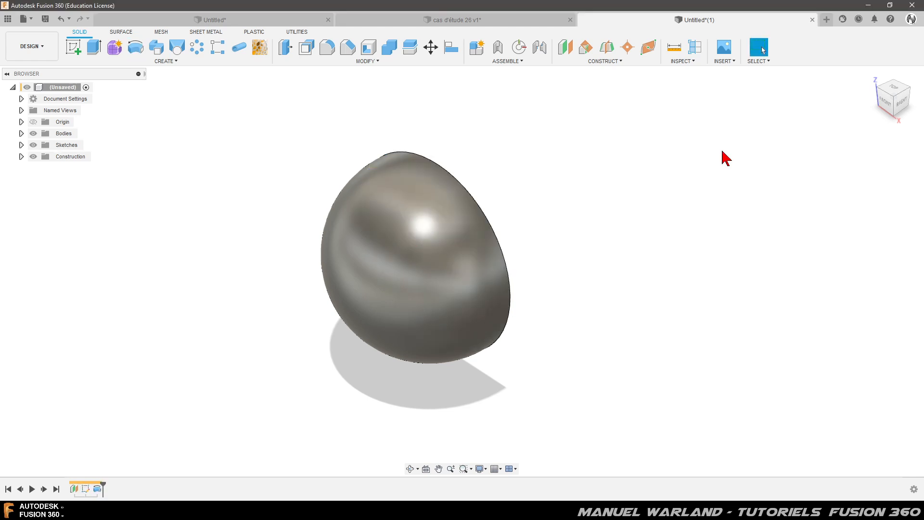
middle_click_drag(553, 363, 557, 334, "shift")
key("Escape")
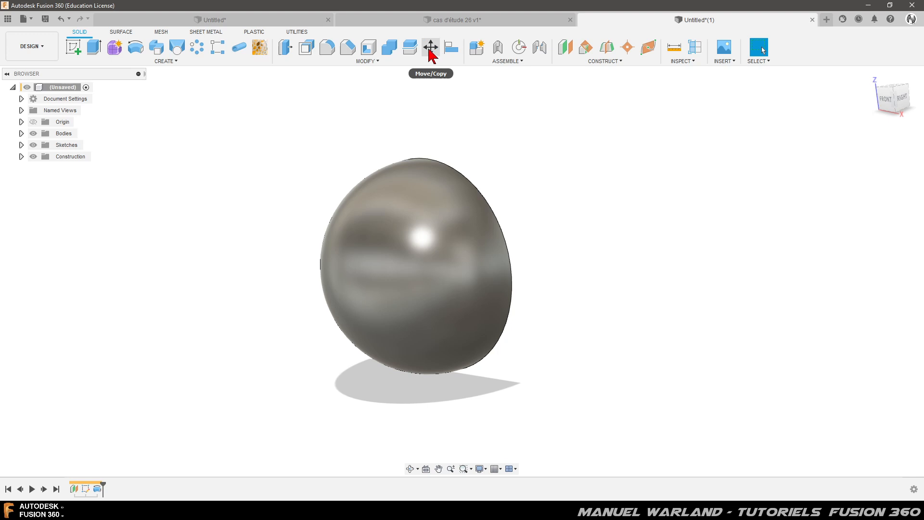
Create a copy of the hemisphere body rotated 15 degrees about the origin's vertical Z axis
left_click(378, 62)
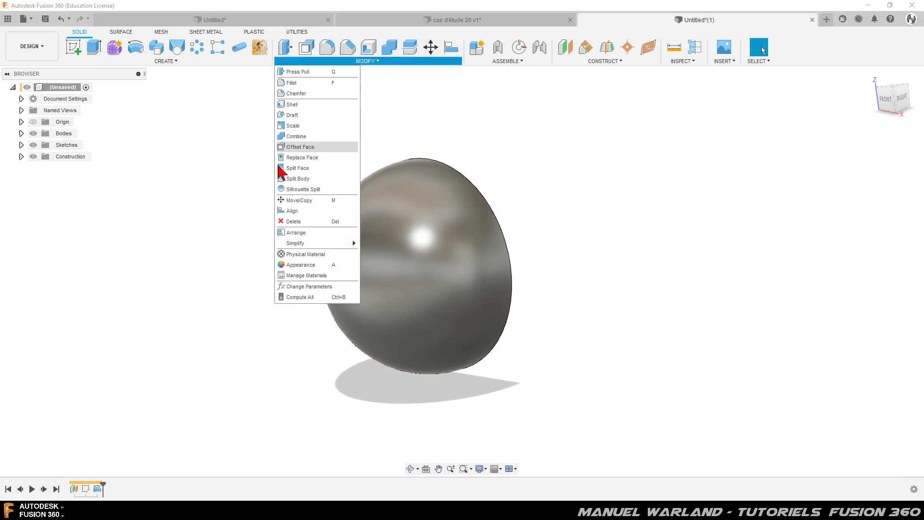
left_click(322, 200)
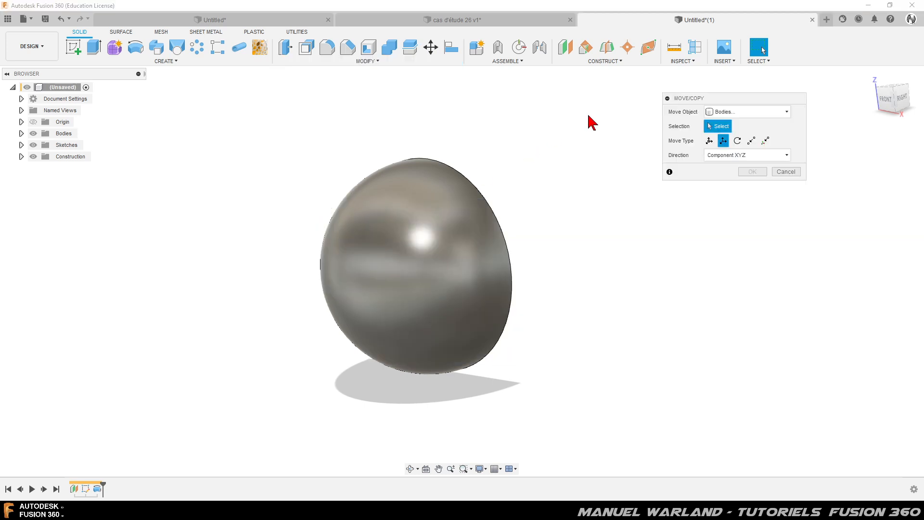
left_click(740, 114)
left_click(733, 136)
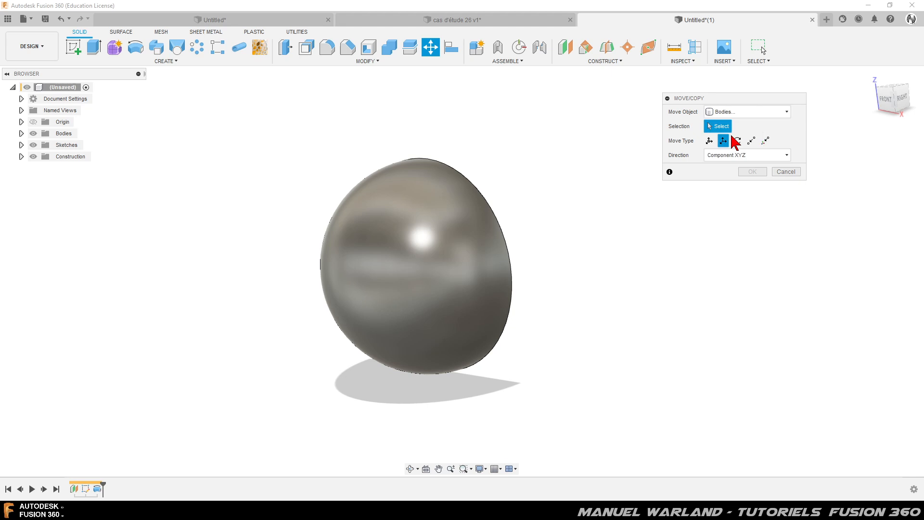
left_click(409, 260)
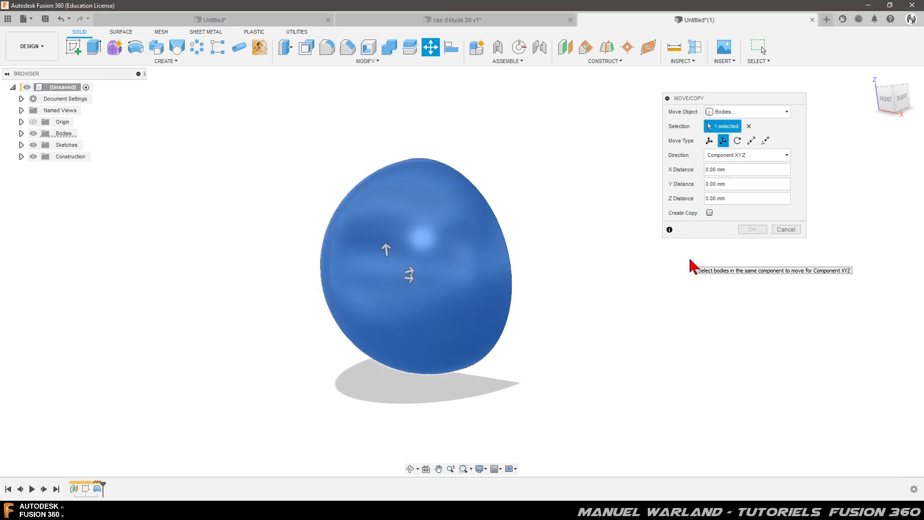
left_click(737, 141)
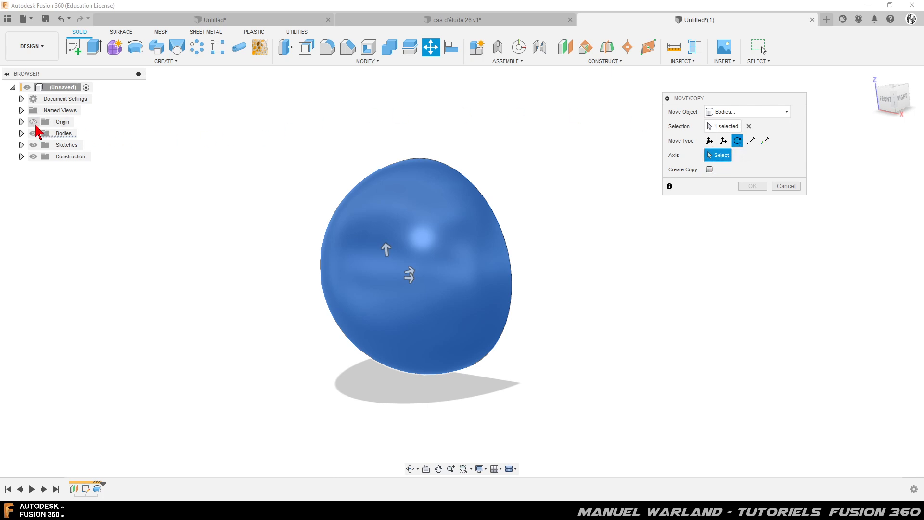
left_click(33, 123)
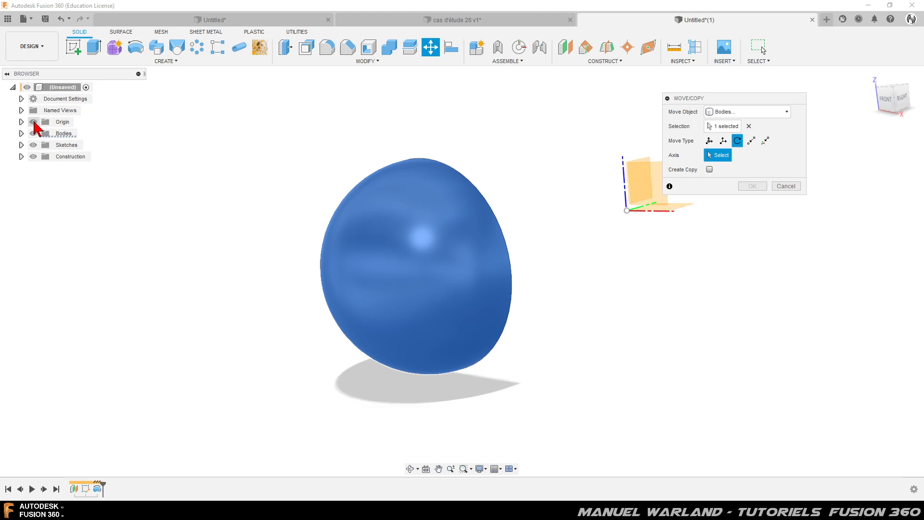
left_click(624, 180)
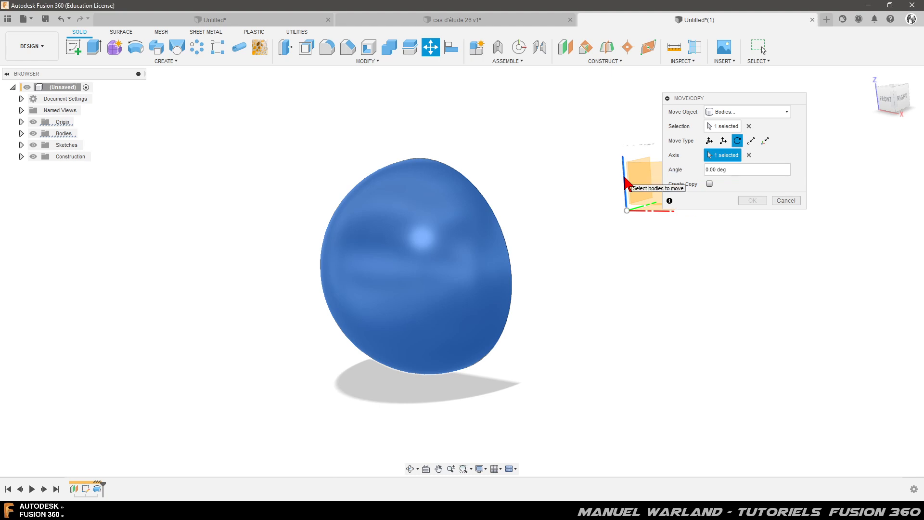
left_click(738, 169)
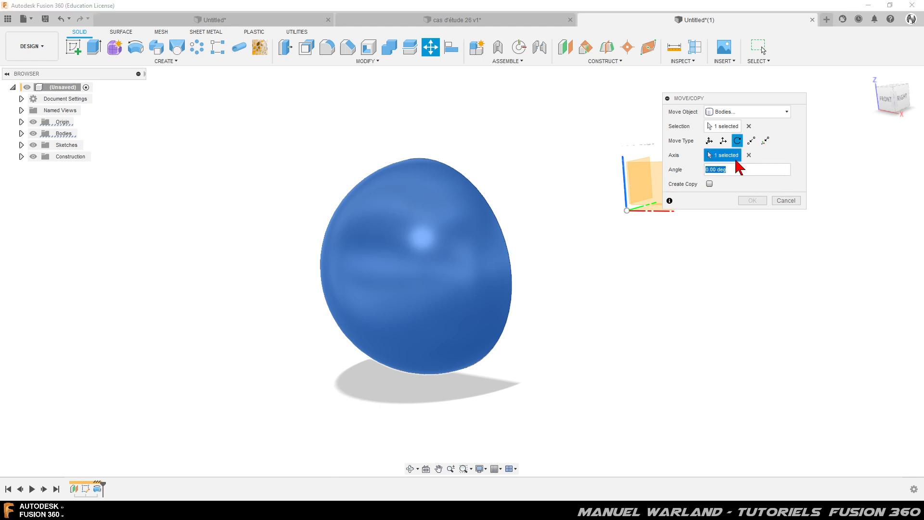
type("15")
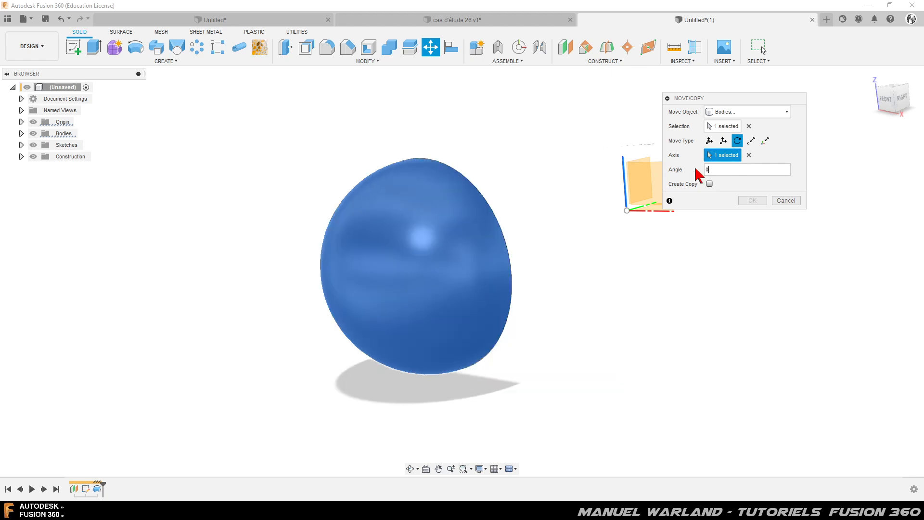
left_click(721, 170)
left_click(710, 184)
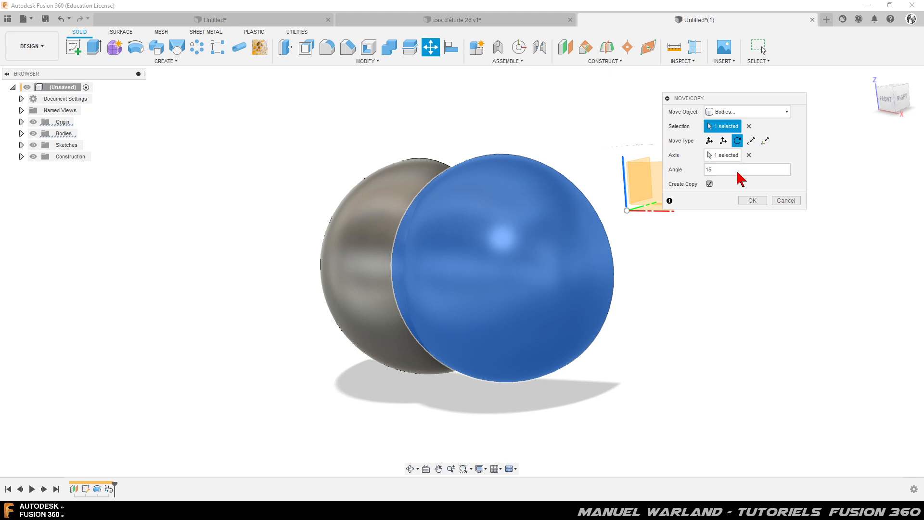
Translate the copied hemisphere -28 mm along the Z axis
left_click(723, 142)
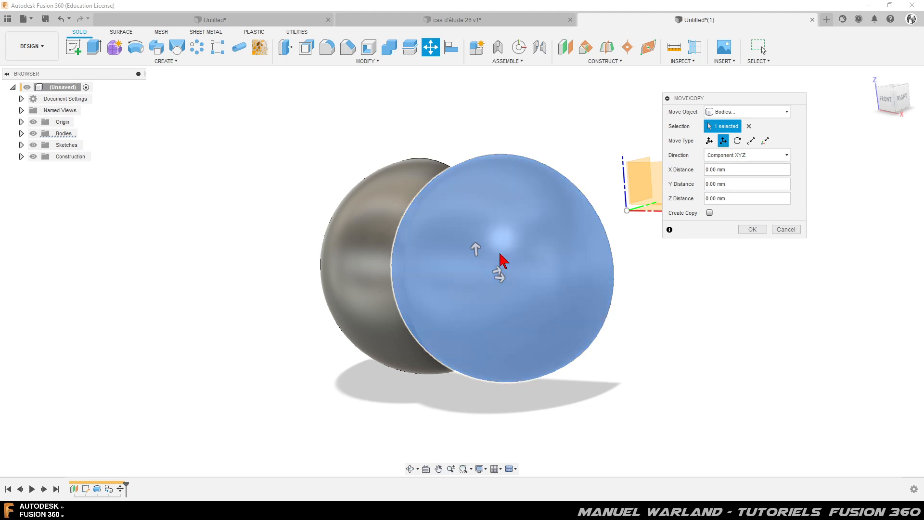
left_click(476, 249)
left_click_drag(476, 254, 476, 263)
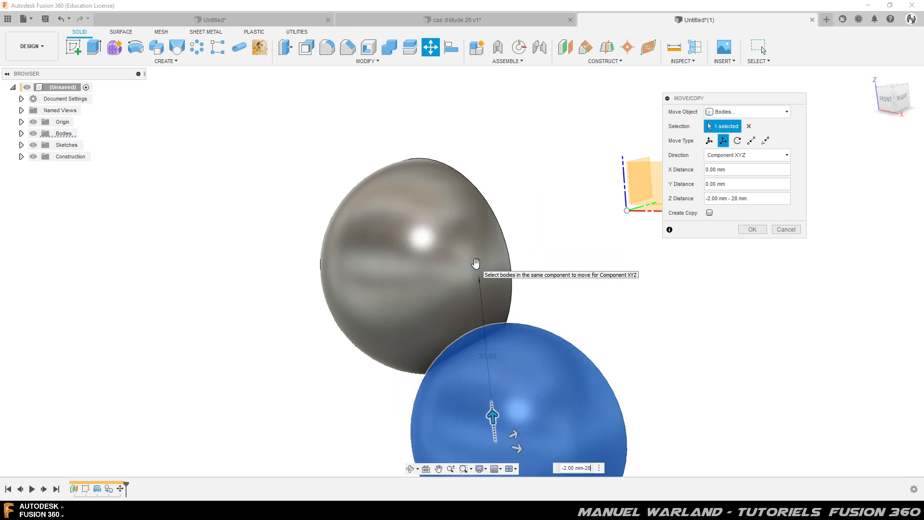
key("BackSpace")
key("BackSpace")
key("BackSpace")
key("BackSpace")
key("BackSpace")
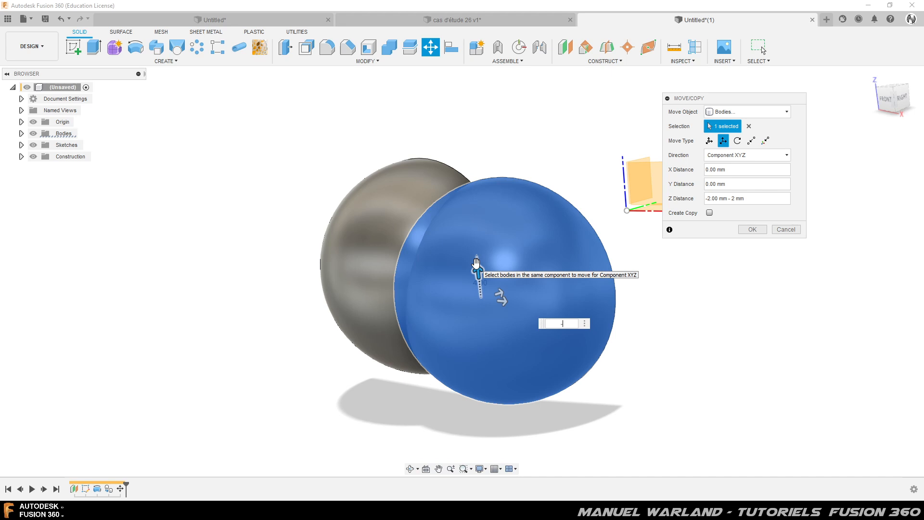
key("Return")
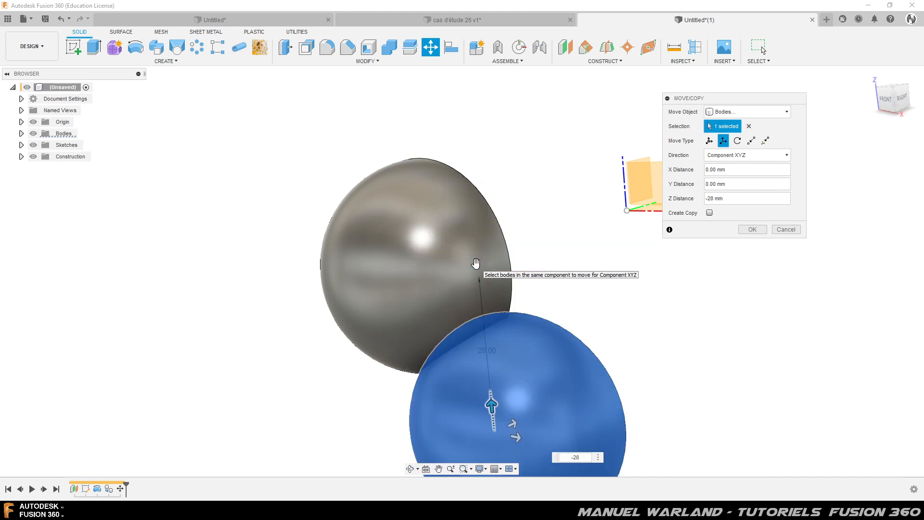
key("Return")
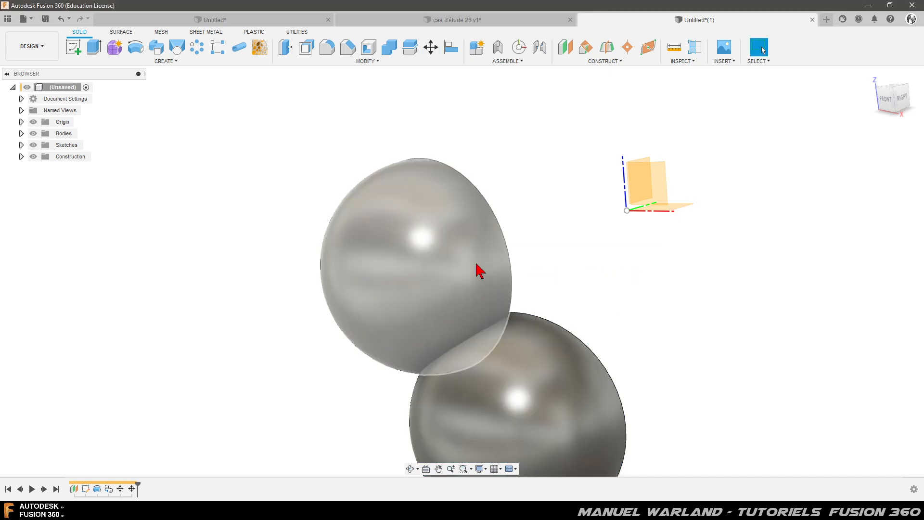
Create a full circular pattern of both hemisphere bodies around the Z axis with a quantity of 12
middle_click_drag(538, 293, 644, 316, "shift")
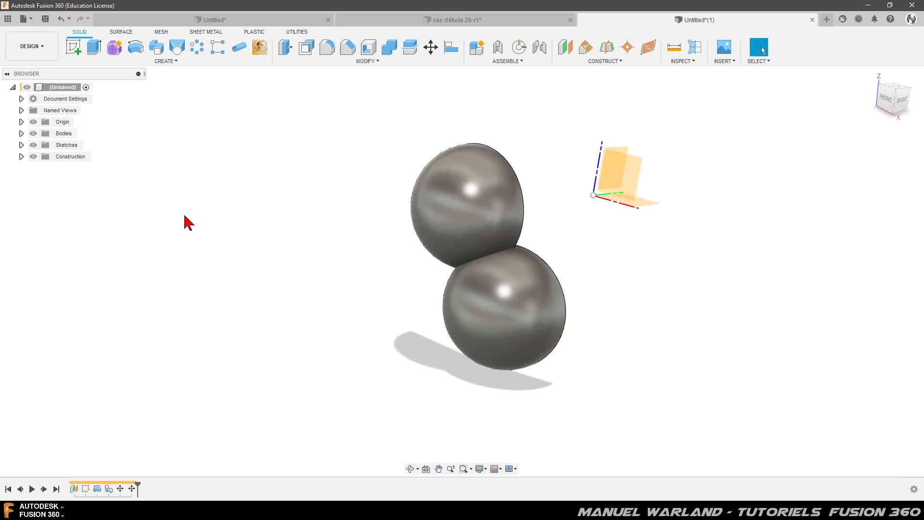
left_click(196, 48)
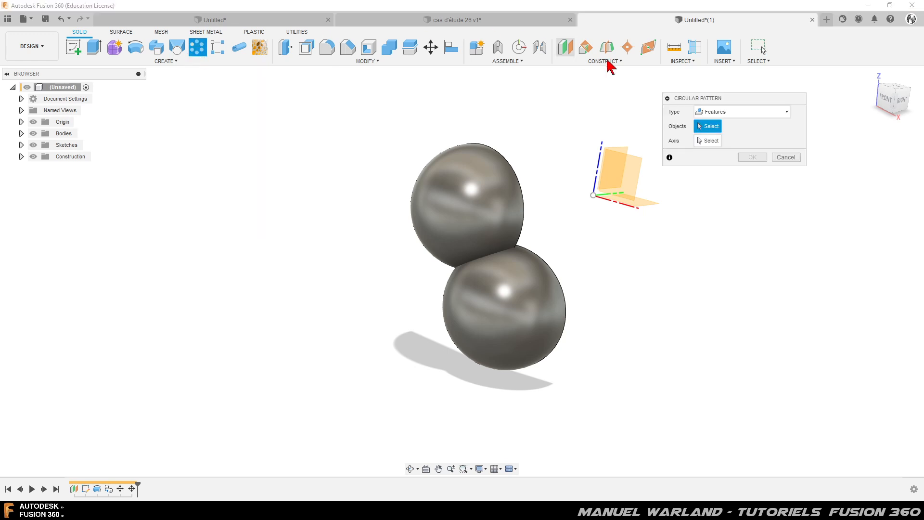
left_click(737, 115)
left_click(725, 143)
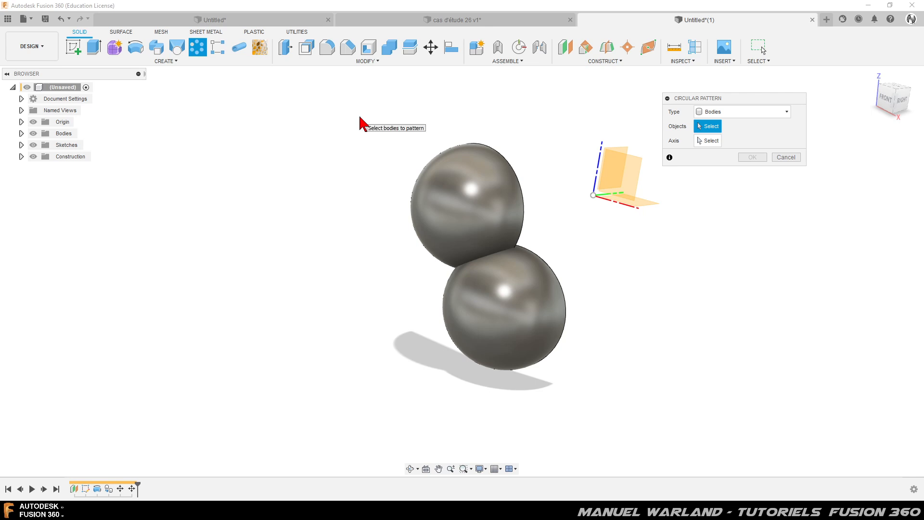
left_click_drag(361, 118, 576, 413)
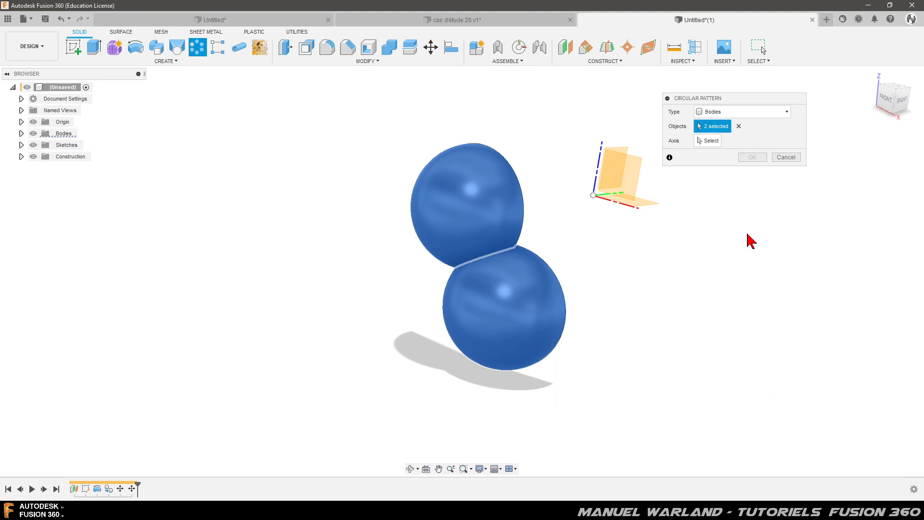
left_click(709, 141)
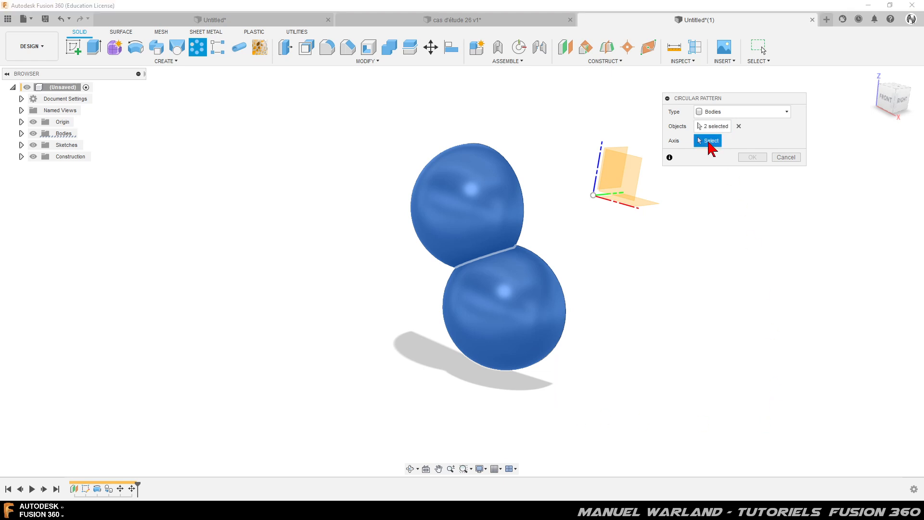
left_click(602, 163)
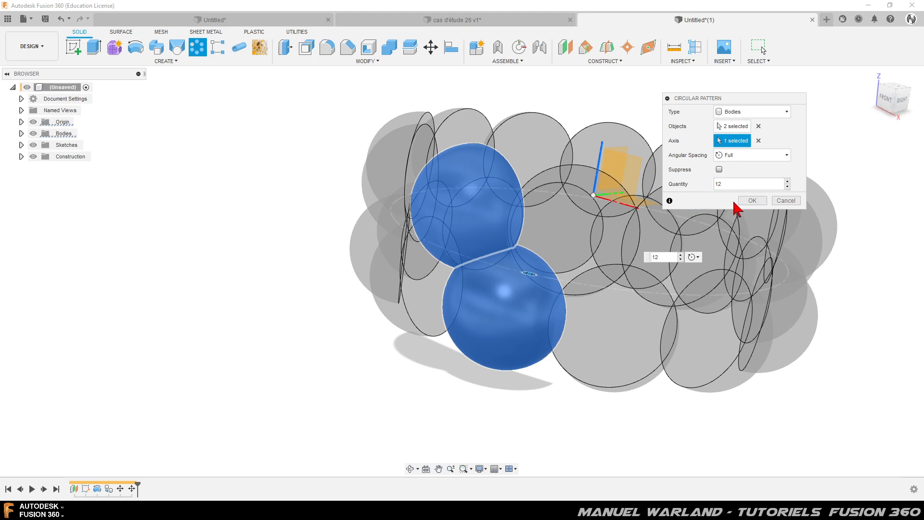
left_click(752, 200)
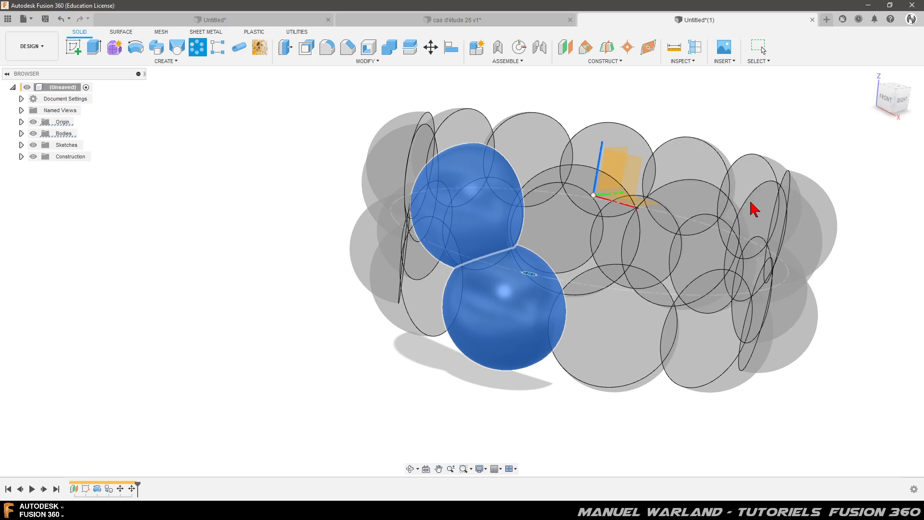
Begin a rectangular pattern of all 24 hemisphere bodies along the vertical Z axis, using Spacing as the distance type
middle_click_drag(277, 285, 291, 318, "shift")
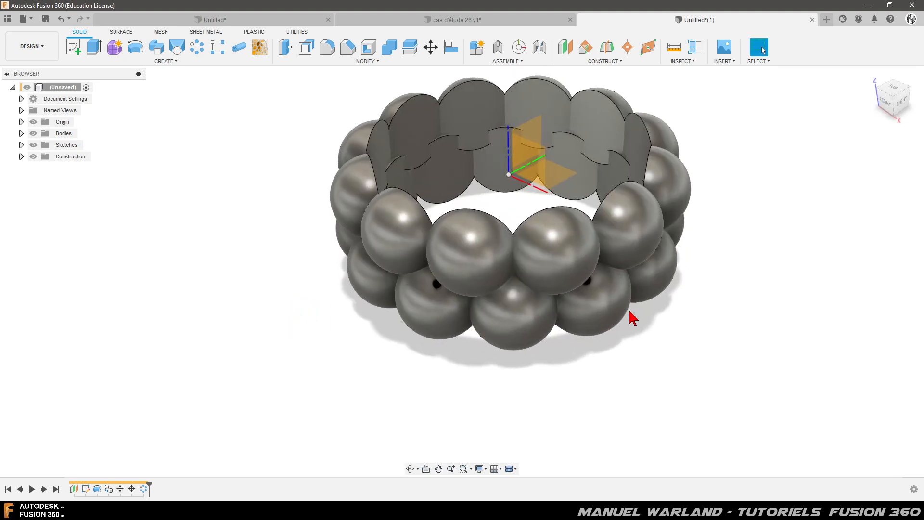
left_click(215, 50)
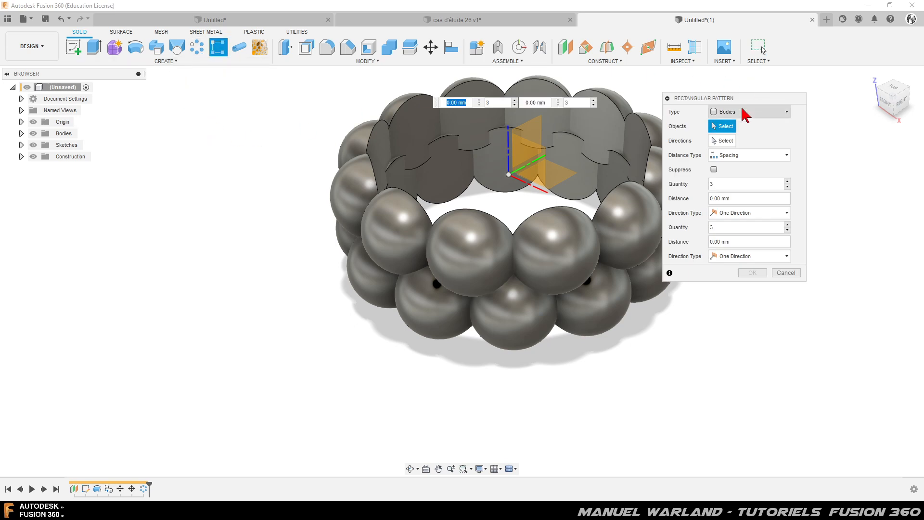
scroll(135, 234, "down", 2)
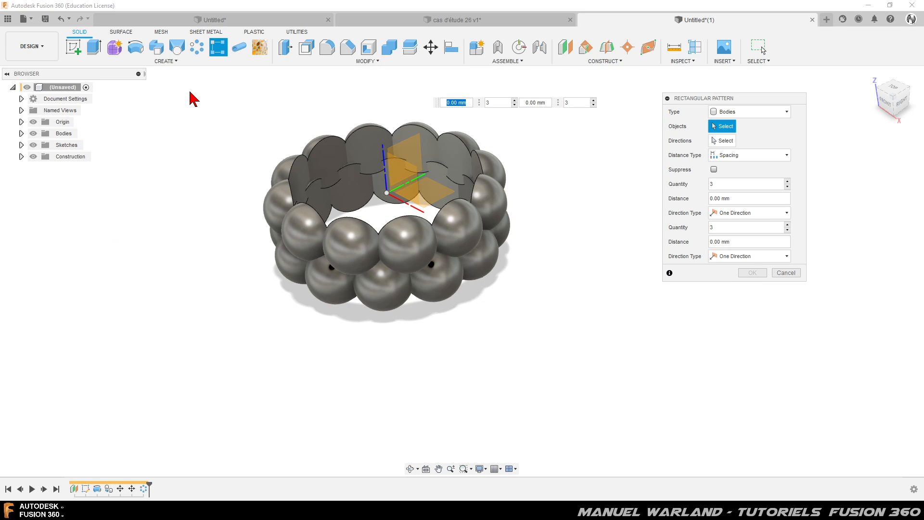
left_click_drag(230, 99, 531, 335)
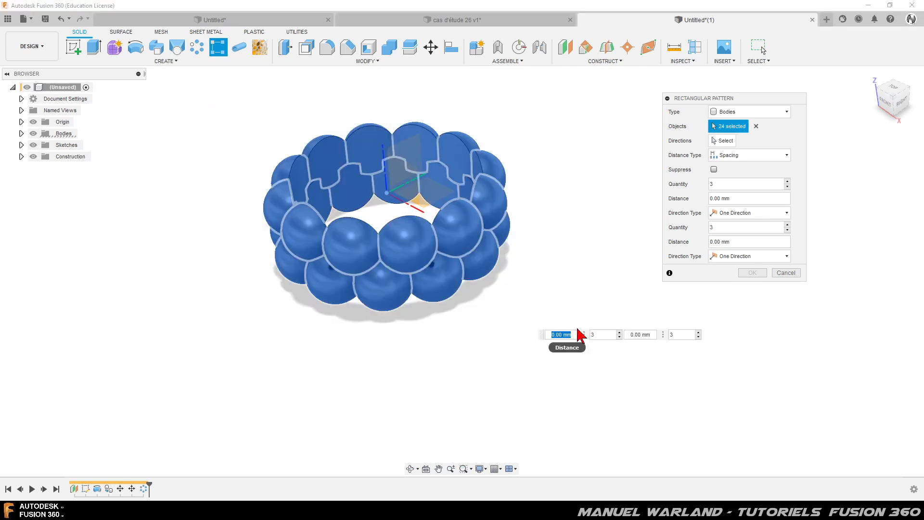
left_click(723, 140)
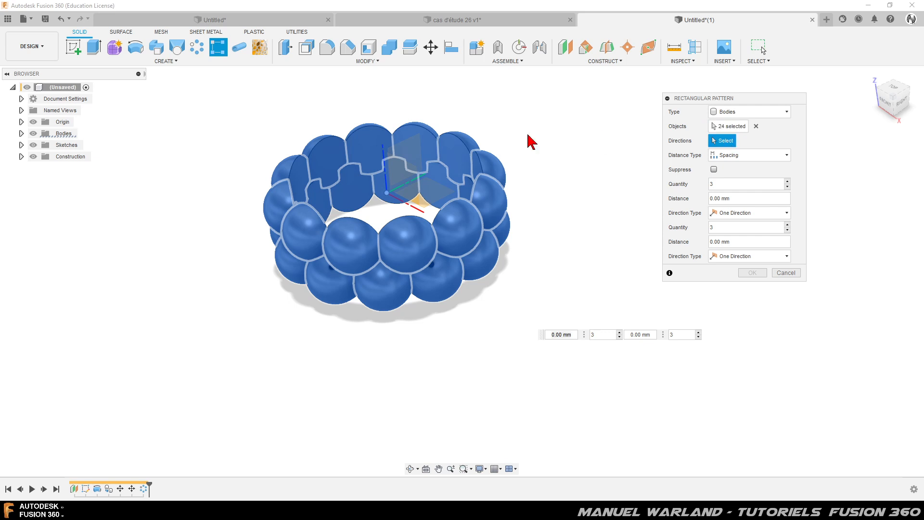
left_click(383, 168)
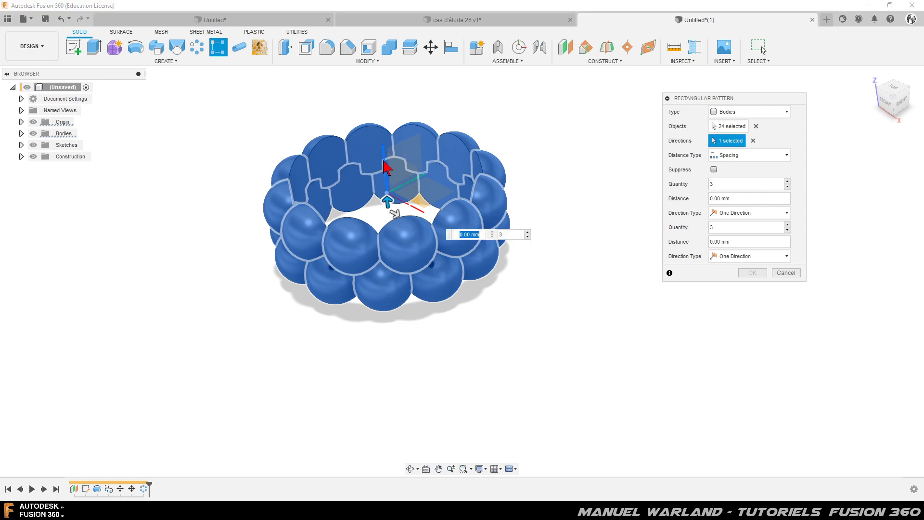
left_click(749, 157)
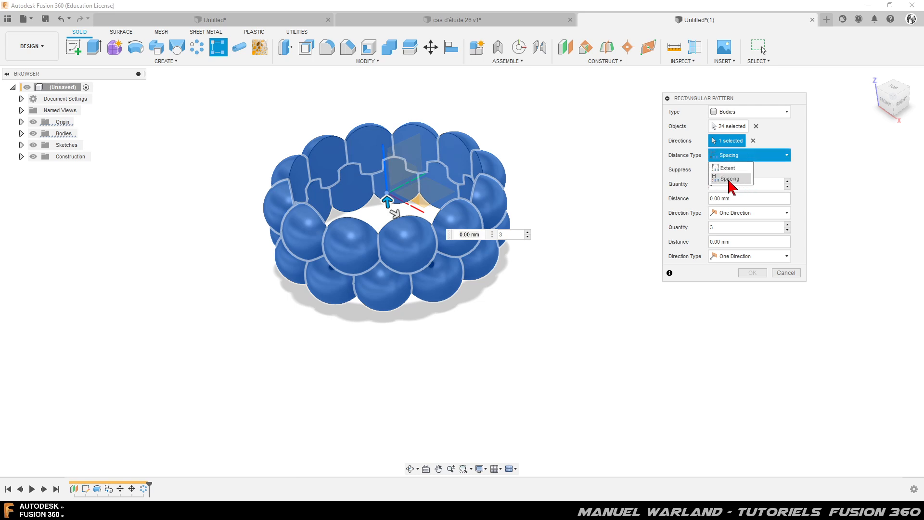
left_click(730, 179)
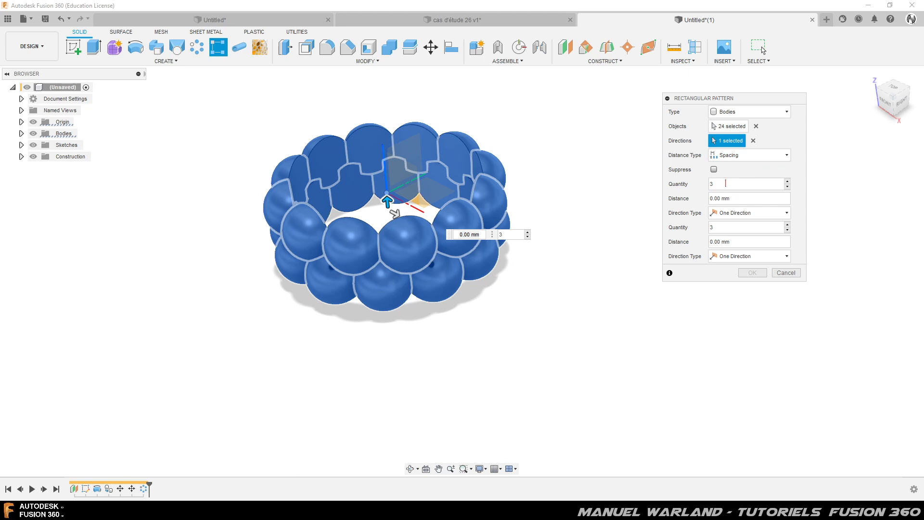
Set the rectangular pattern to a quantity of 4 at 53 mm spacing in the Symmetric direction and apply it
left_click(788, 181)
type("53")
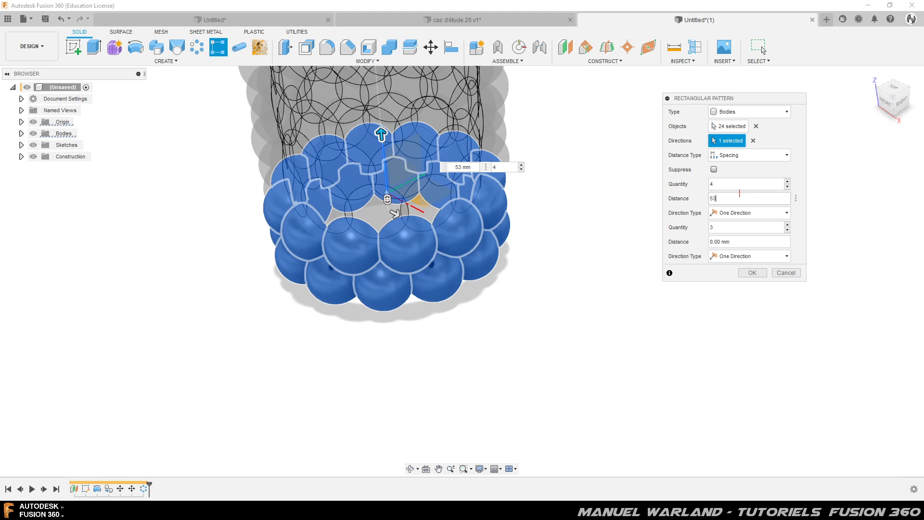
left_click(760, 213)
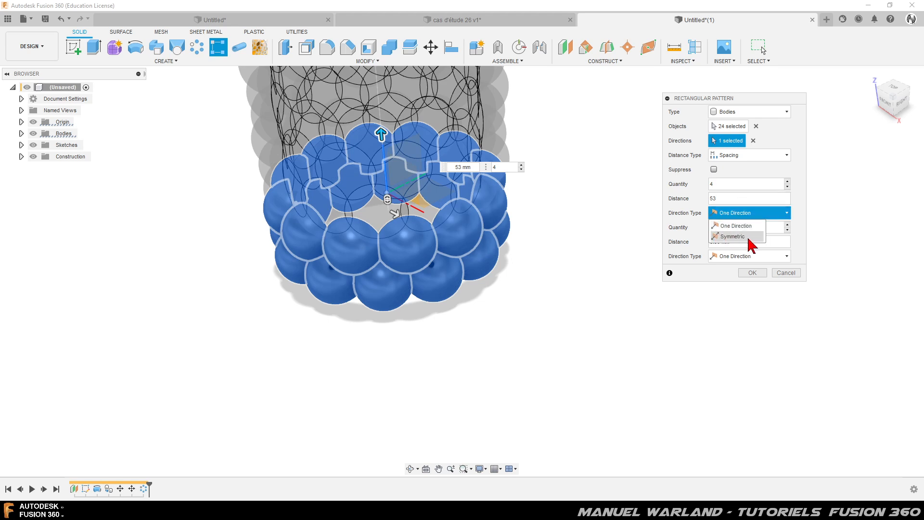
left_click(727, 237)
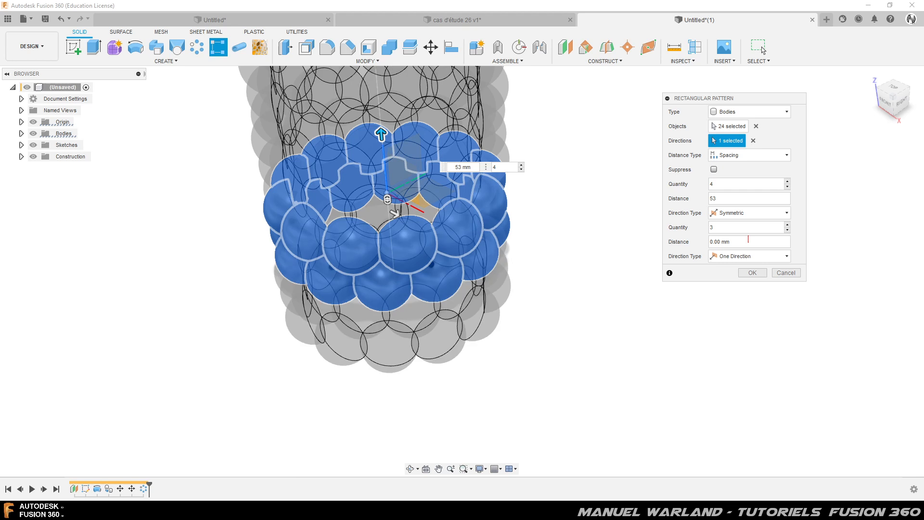
left_click(751, 273)
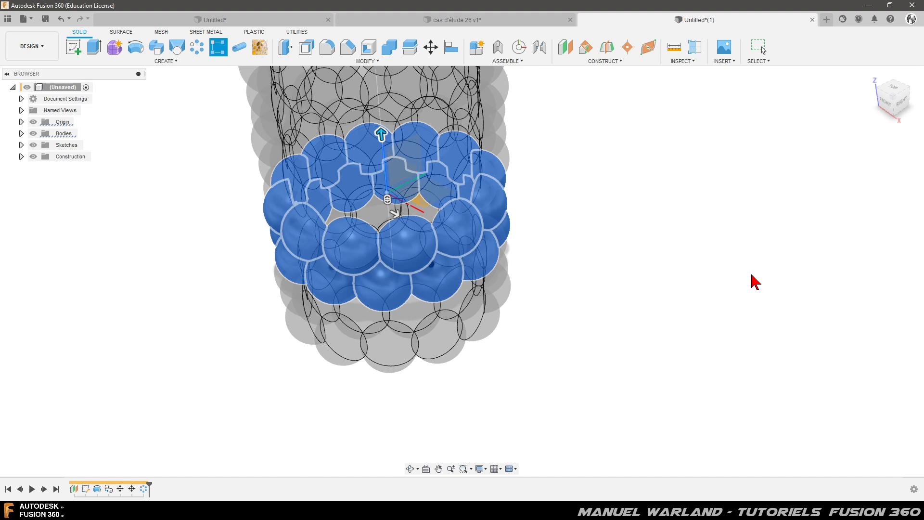
scroll(694, 303, "down", 3)
middle_click_drag(594, 403, 600, 370, "shift")
left_click_drag(597, 385, 598, 432)
key("Escape")
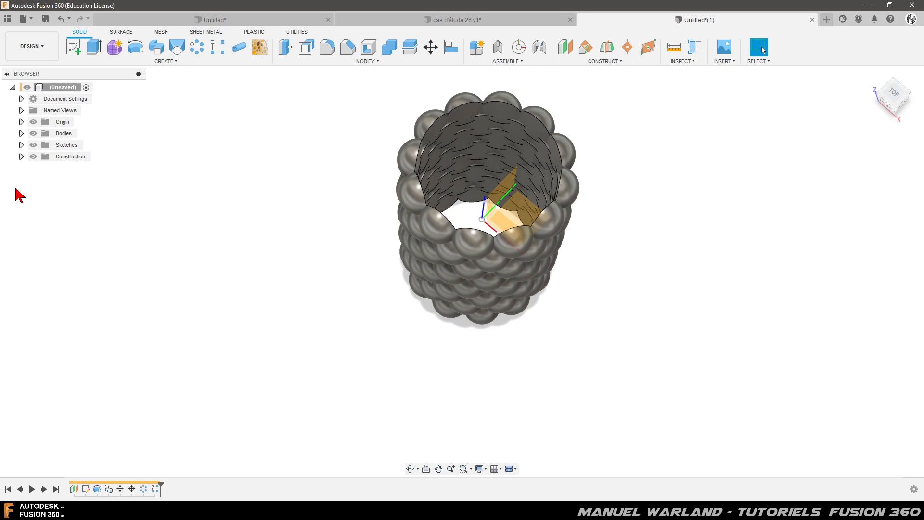
Sketch a 143 mm diameter circle centred on the origin on the horizontal XY plane and finish the sketch
left_click(76, 49)
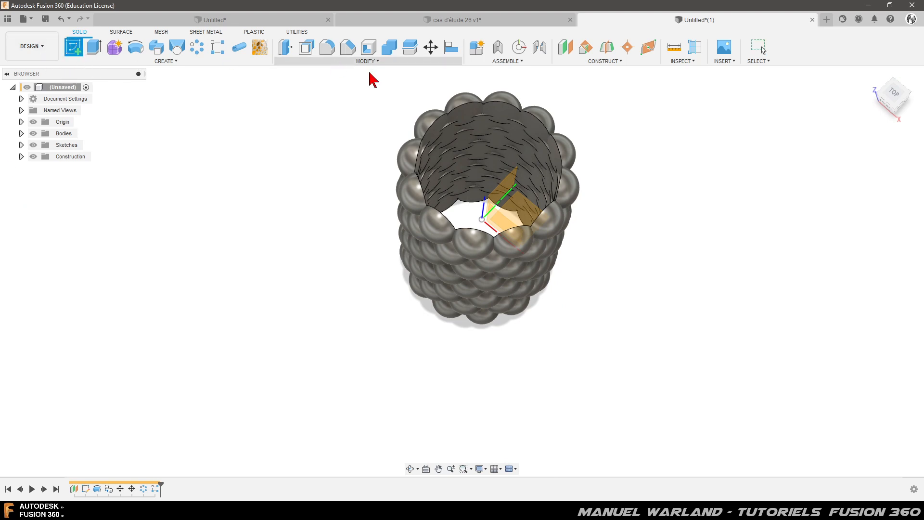
left_click(524, 215)
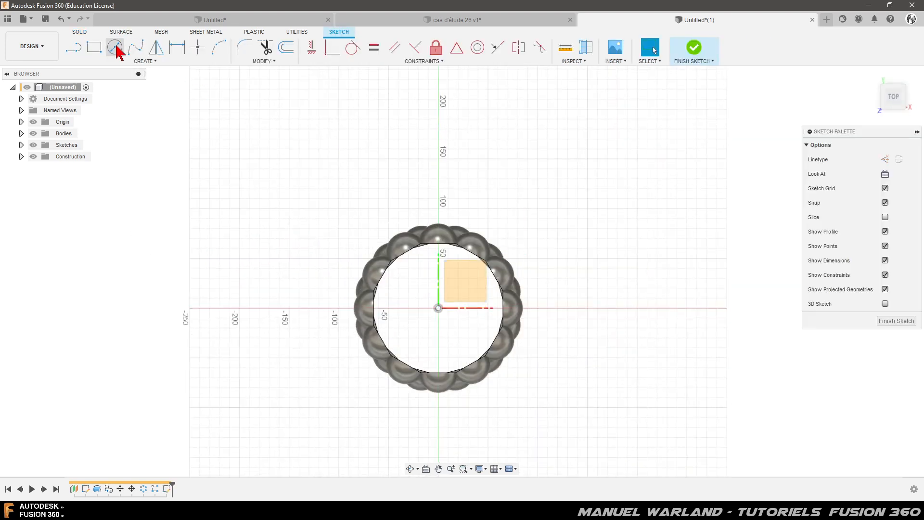
left_click(114, 47)
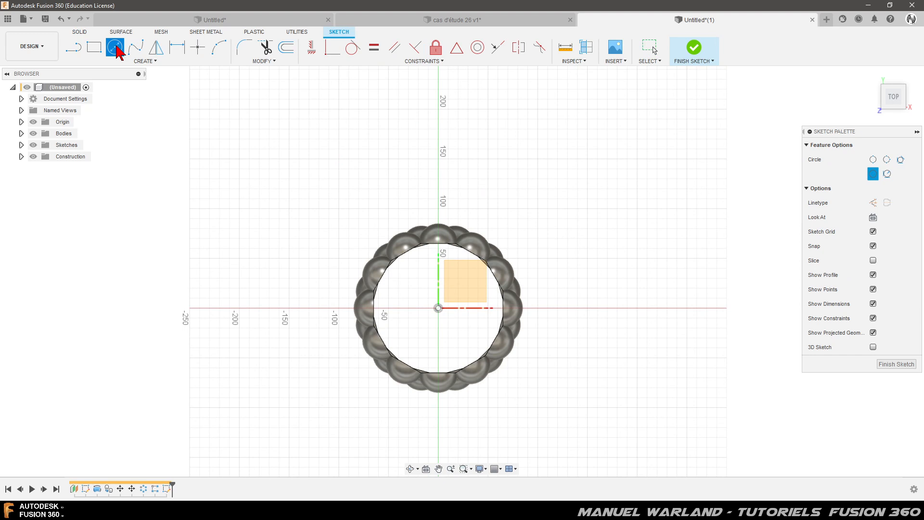
left_click(439, 309)
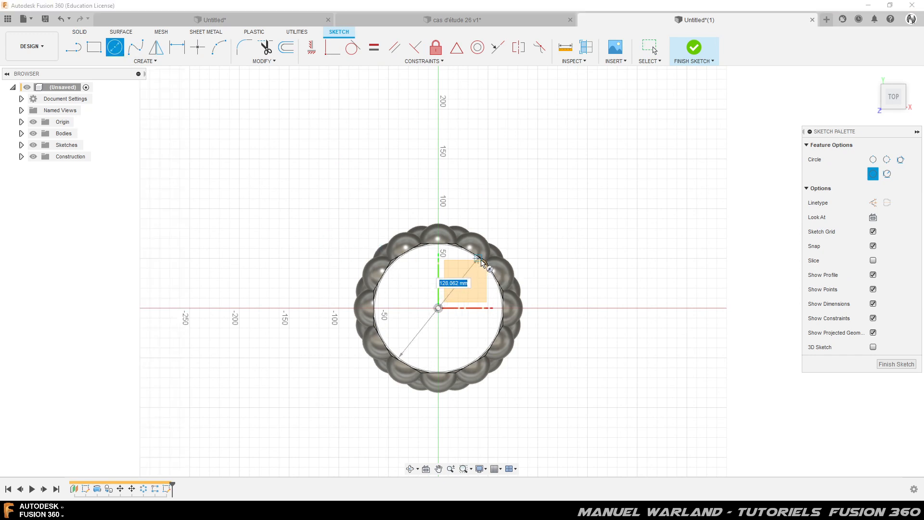
type("143")
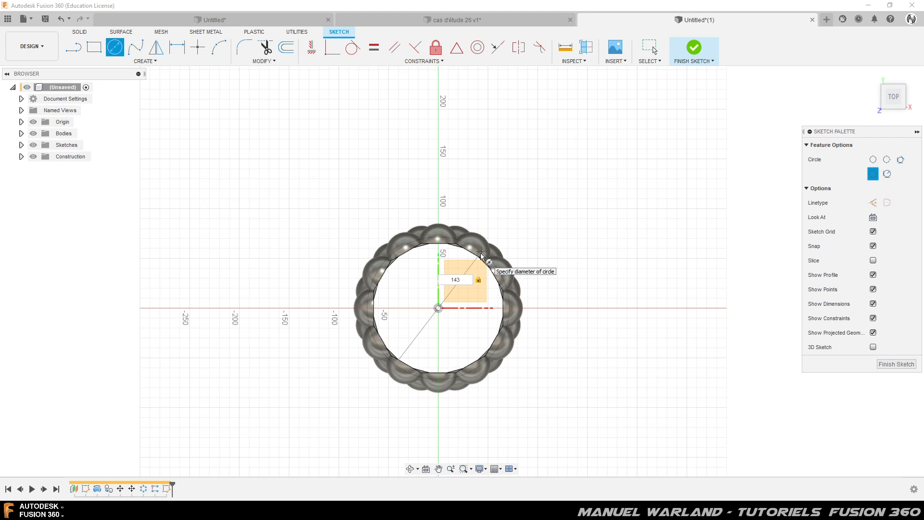
key("Return")
key("Escape")
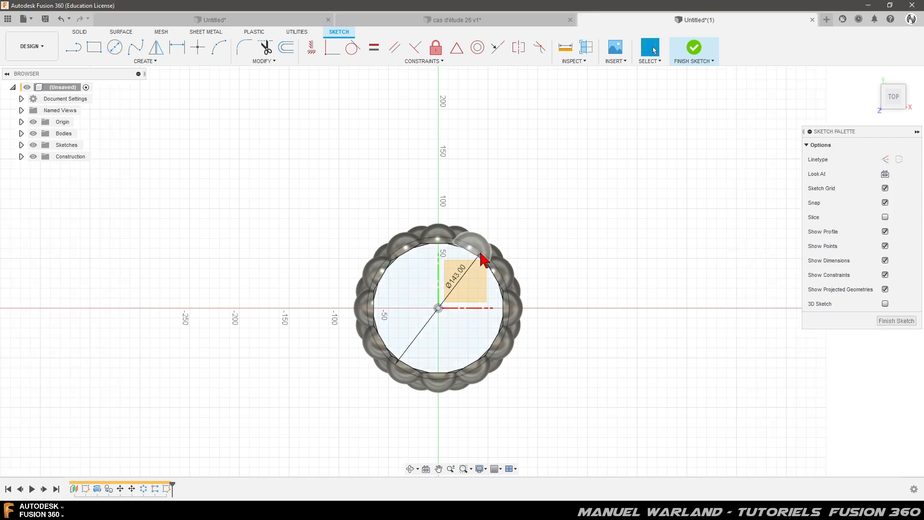
left_click(895, 321)
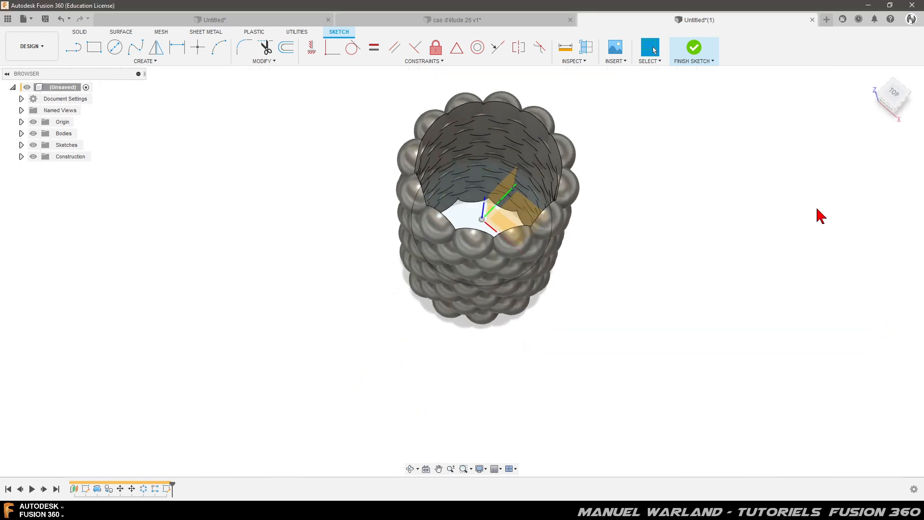
Set up a two-sided extrusion of the circle profile, 135 mm upward and 105 mm downward
left_click(477, 233)
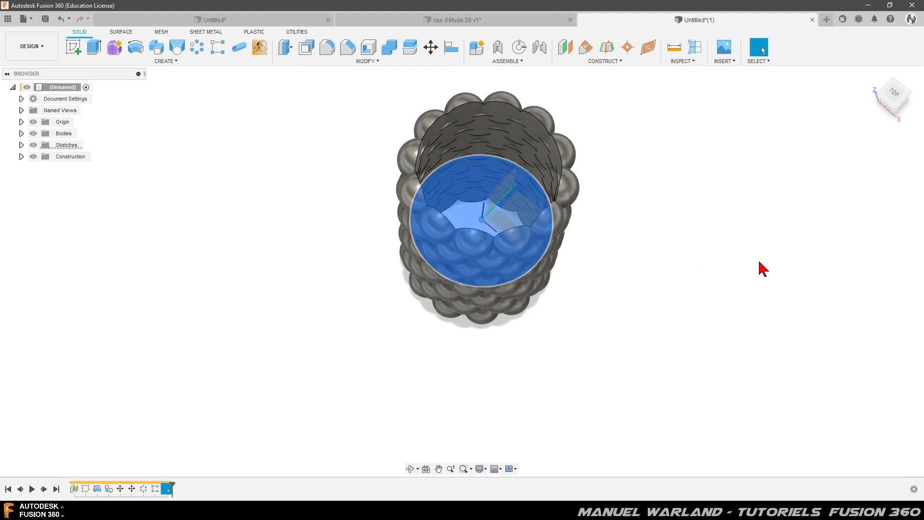
left_click(96, 50)
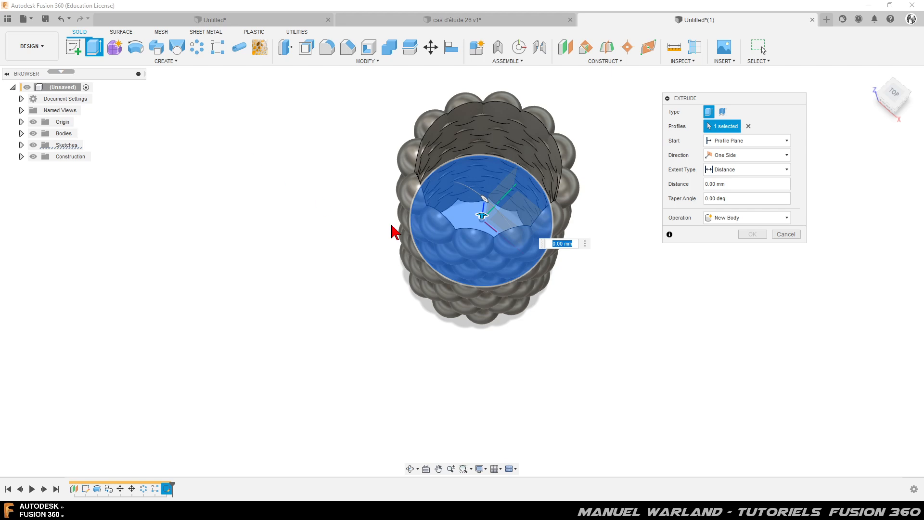
middle_click_drag(506, 370, 510, 336, "shift")
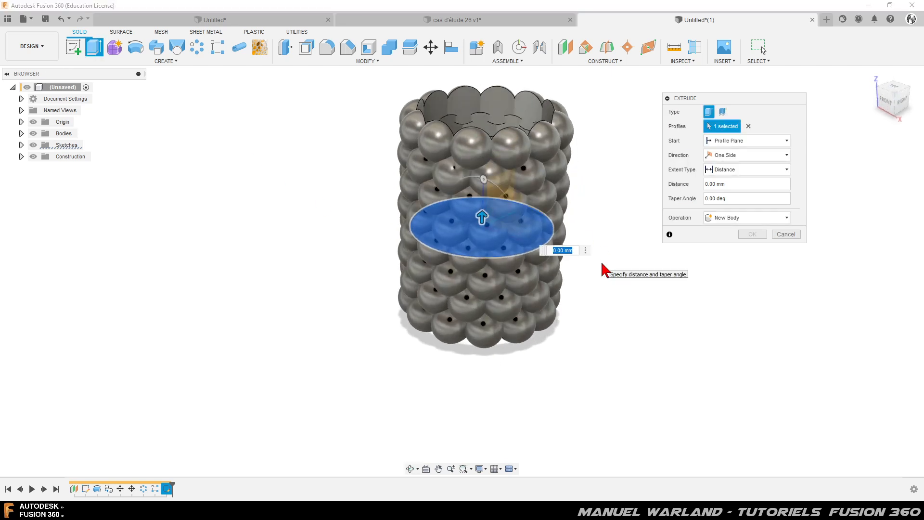
left_click(737, 155)
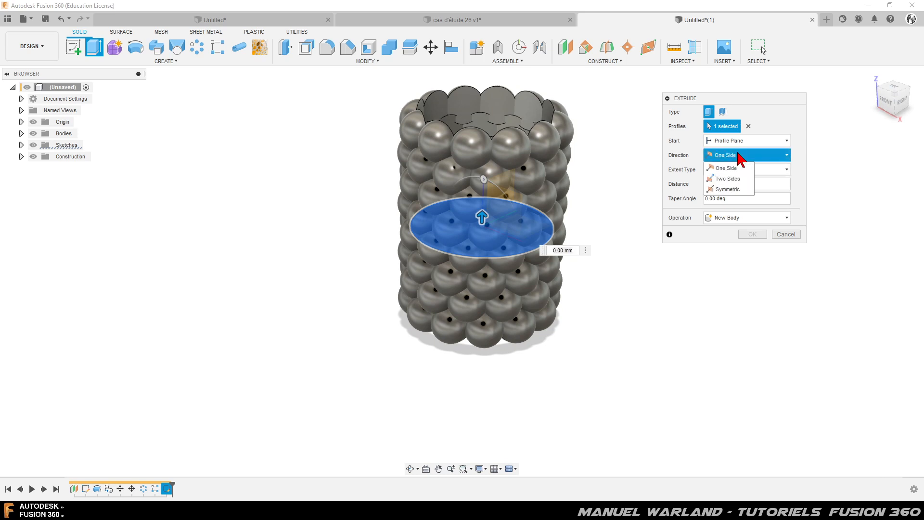
left_click(728, 180)
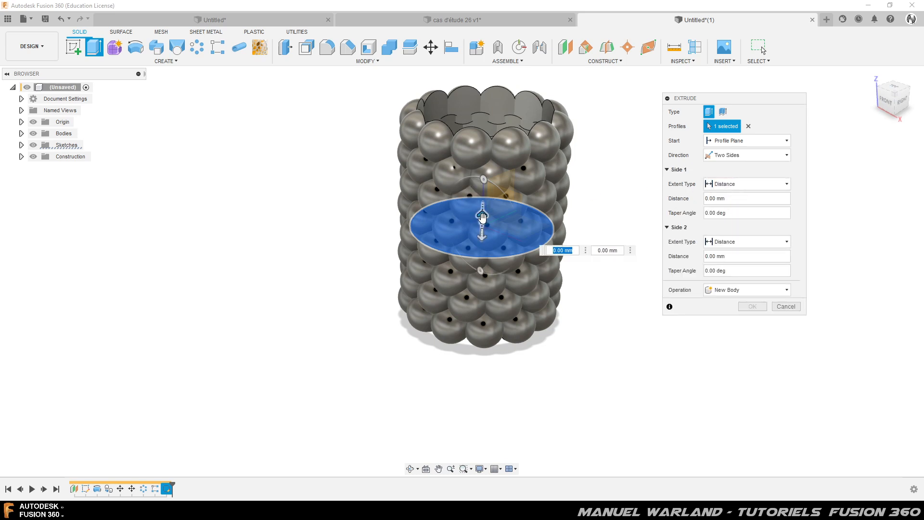
left_click_drag(484, 172, 485, 148)
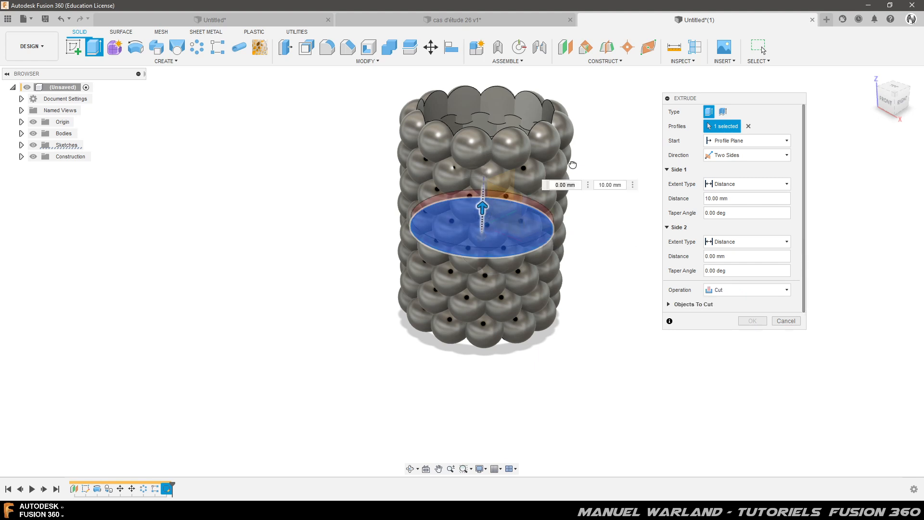
left_click_drag(573, 165, 603, 188)
left_click(615, 176)
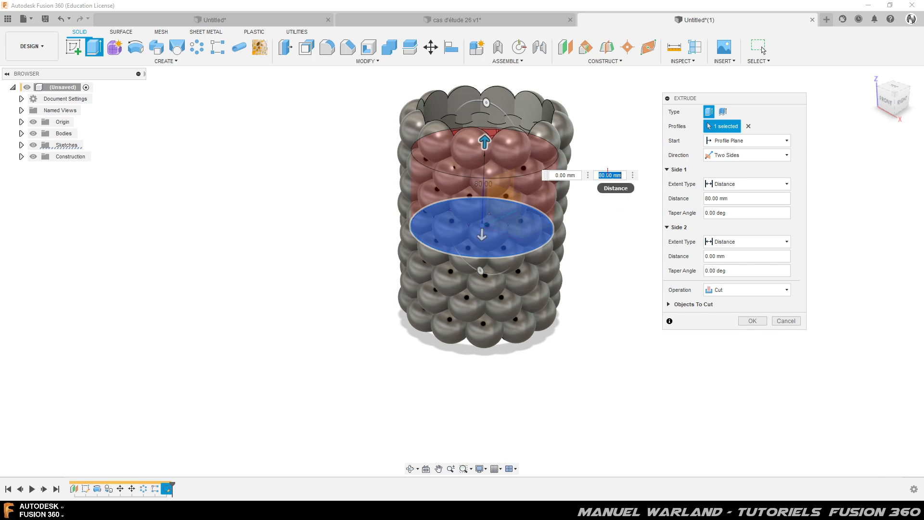
type("135")
key("Return")
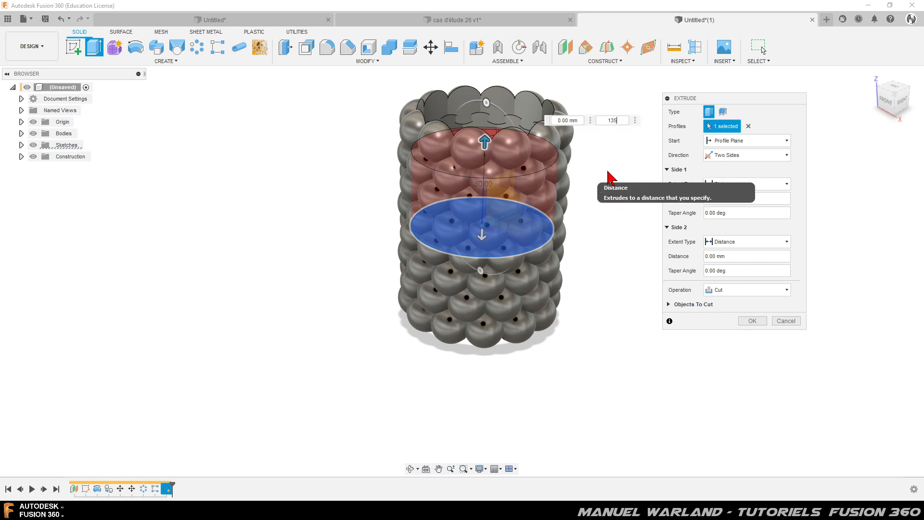
double_click(566, 120)
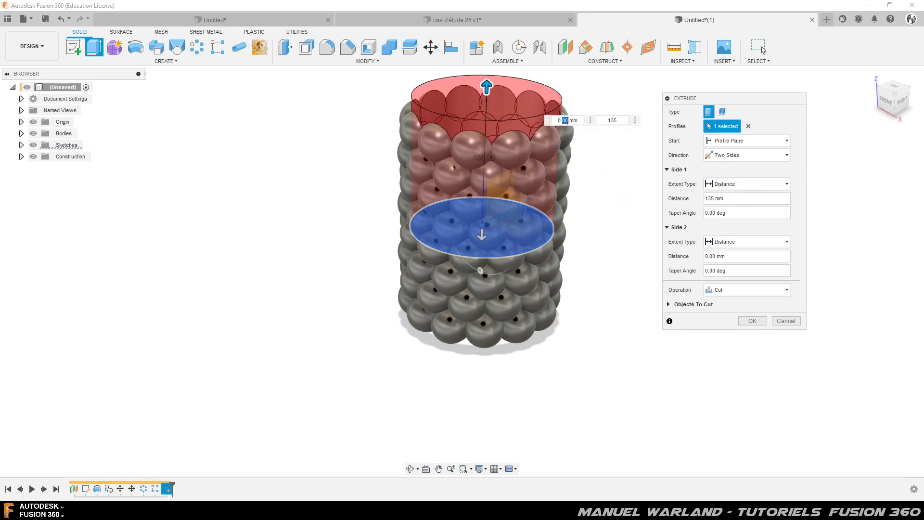
type("105")
key("Return")
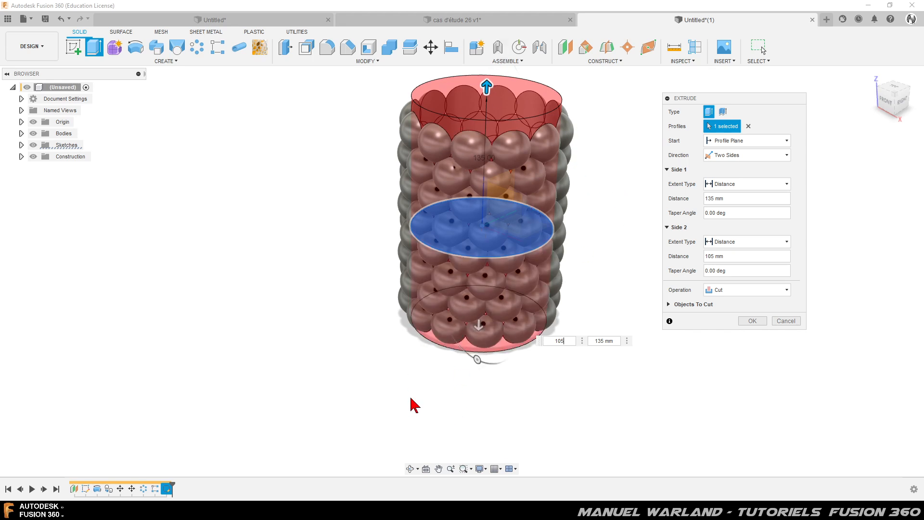
Set the extrusion's operation to Join and apply it to merge the cylinder with all the hemisphere bodies
left_click(890, 103)
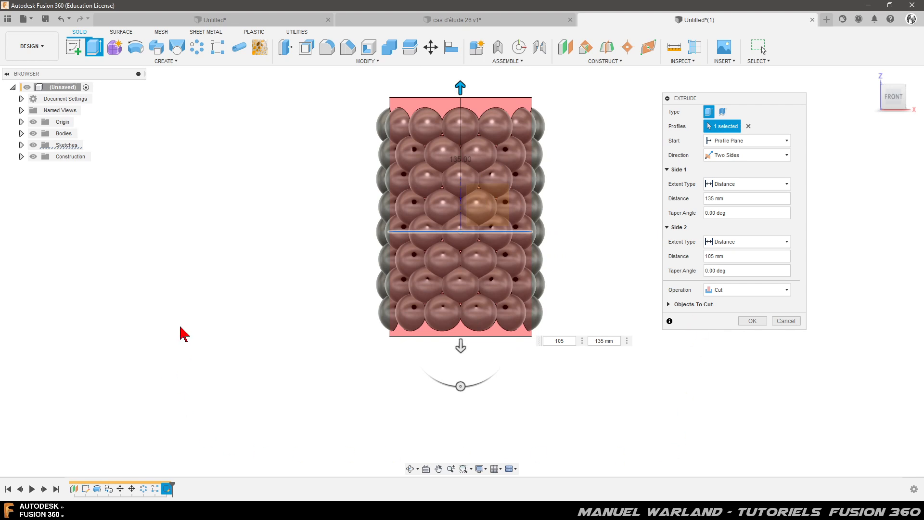
left_click(21, 134)
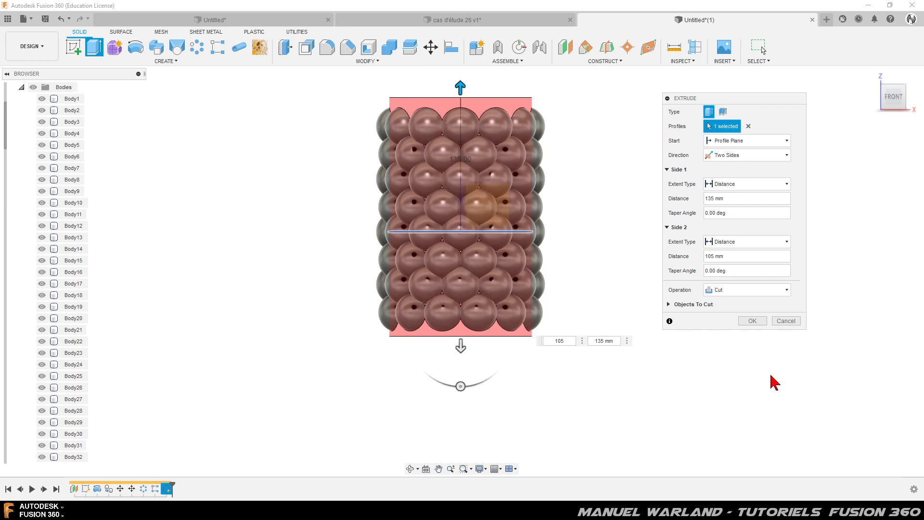
left_click(740, 293)
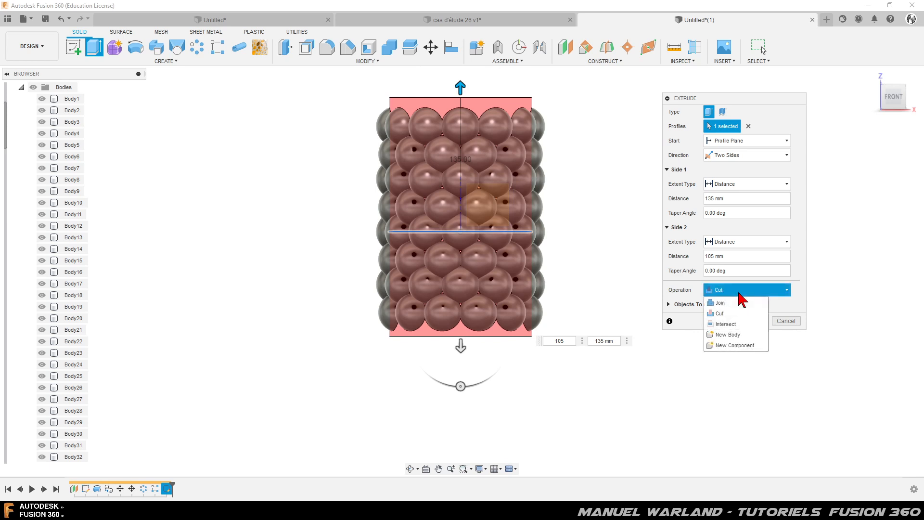
left_click(717, 303)
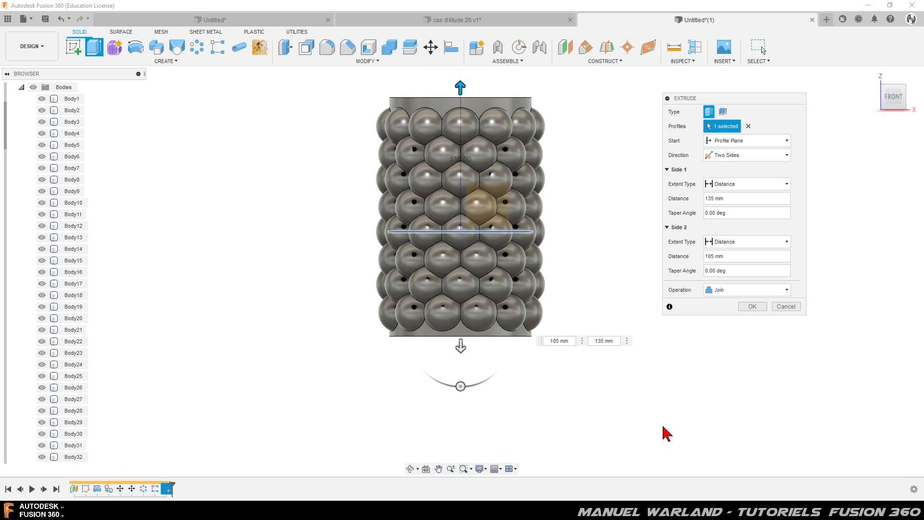
left_click(754, 307)
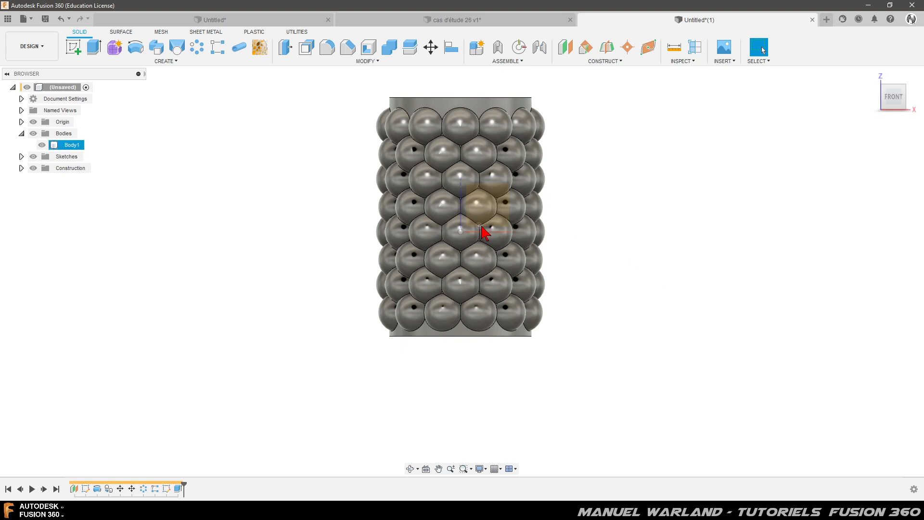
scroll(487, 234, "up", 6)
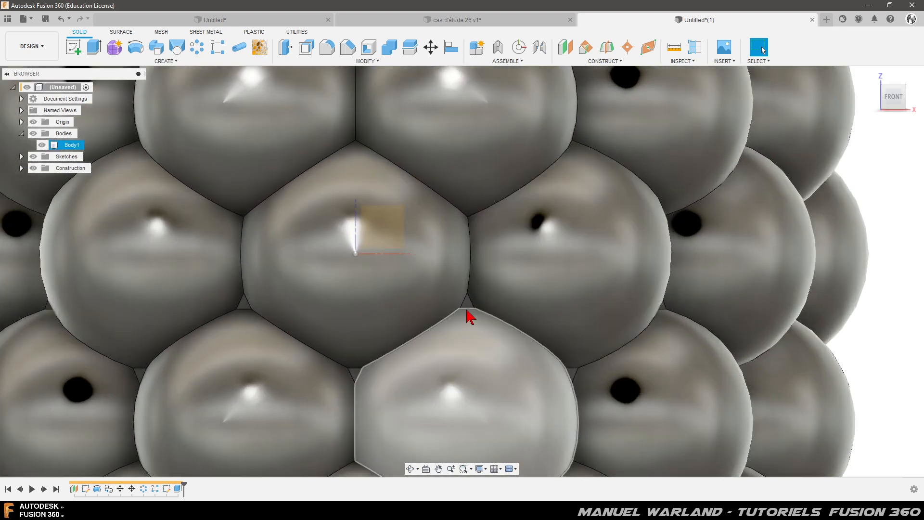
left_click(467, 305)
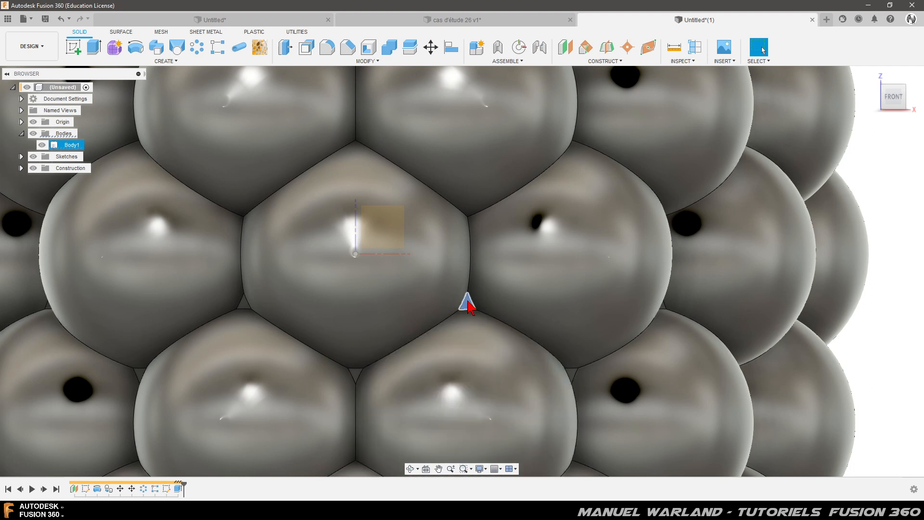
scroll(467, 306, "down", 10)
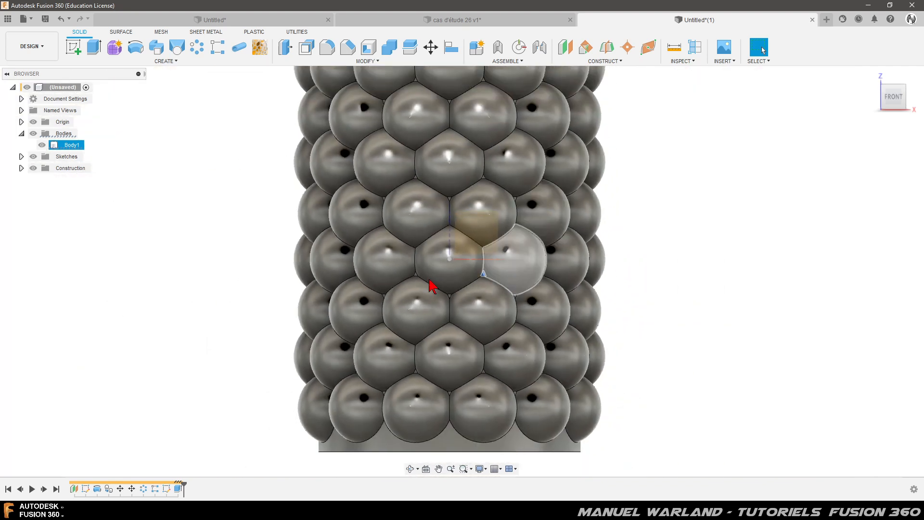
left_click(628, 272)
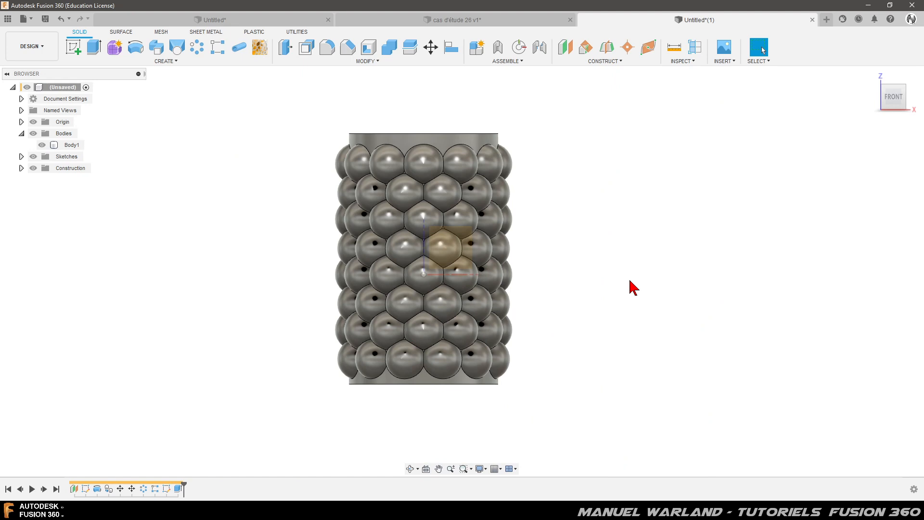
Shell the body to an inside thickness of 2 mm, removing the cylinder's flat top face
middle_click_drag(610, 284, 606, 305, "shift")
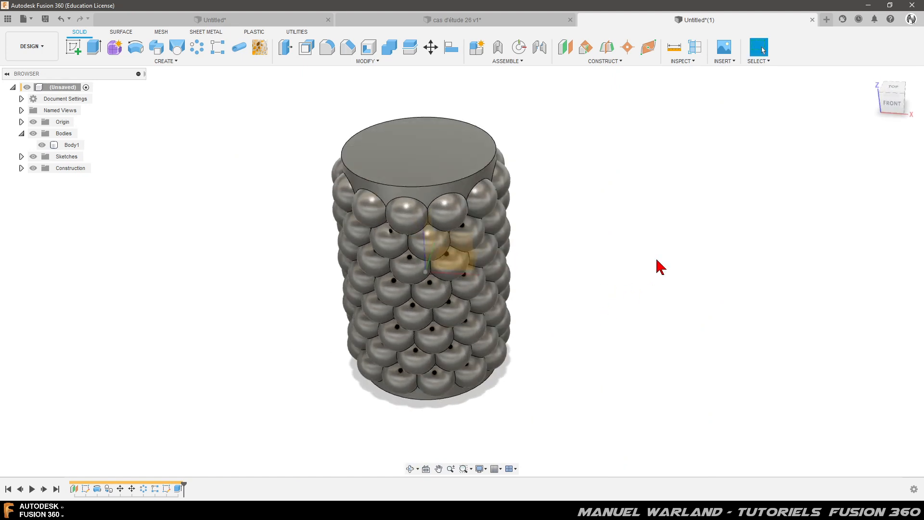
left_click(368, 48)
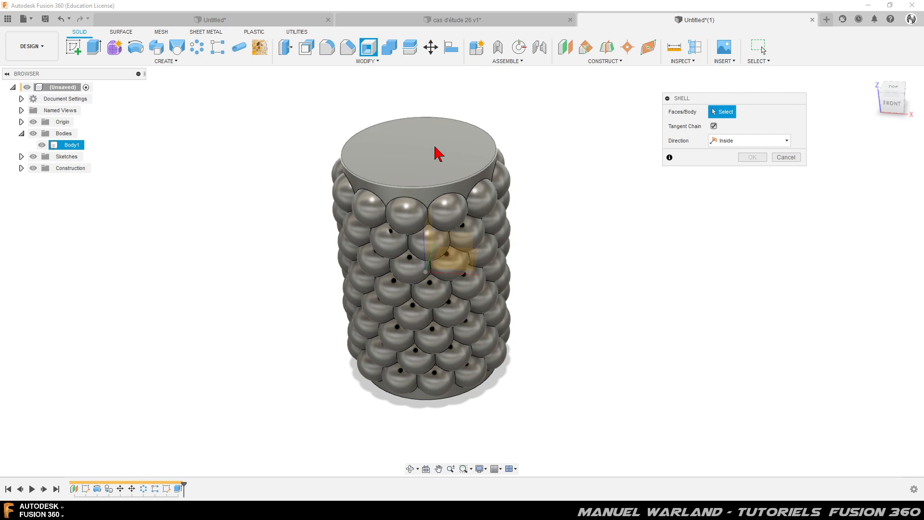
left_click(430, 162)
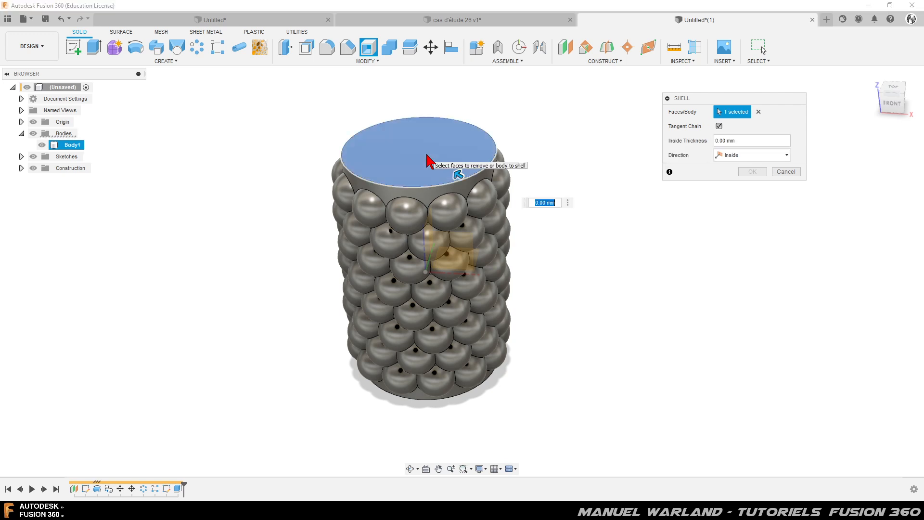
type("2")
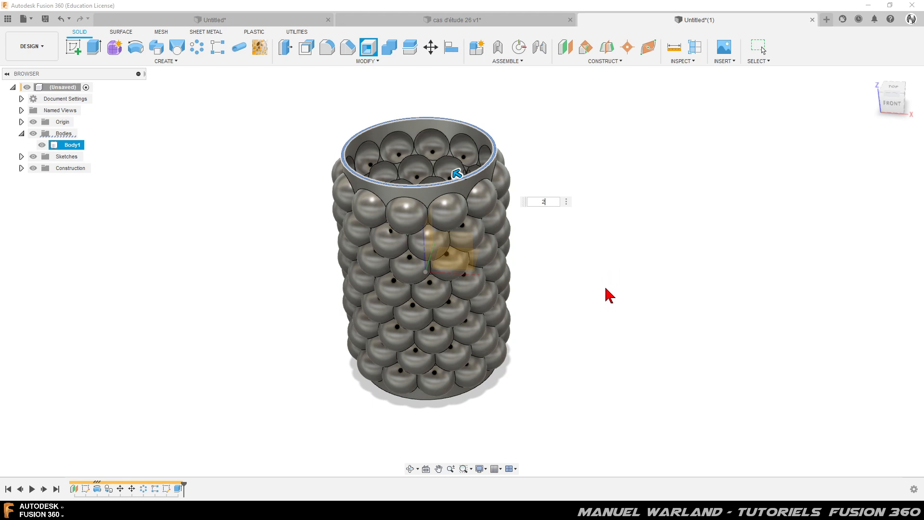
key("Return")
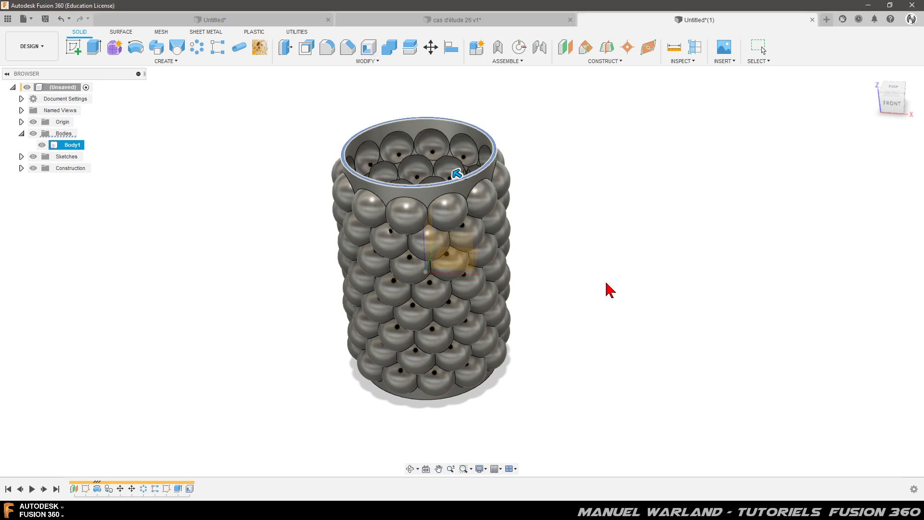
key("Escape")
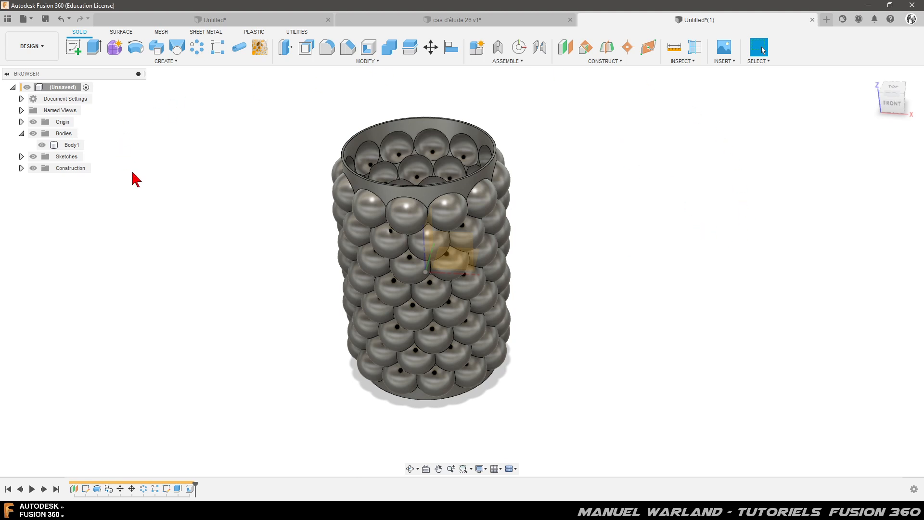
Create an in-place copy of the shelled body with Move/Copy, leaving all distances at 0 mm
left_click(73, 146)
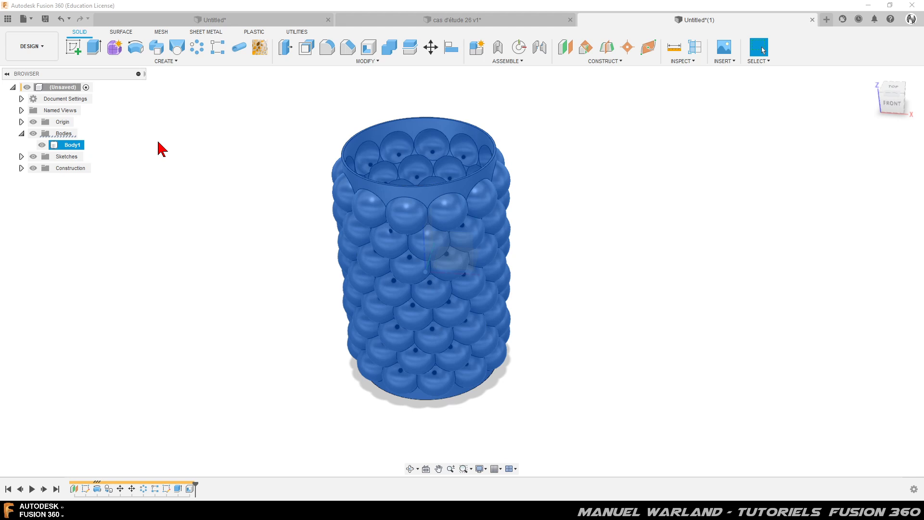
key("m")
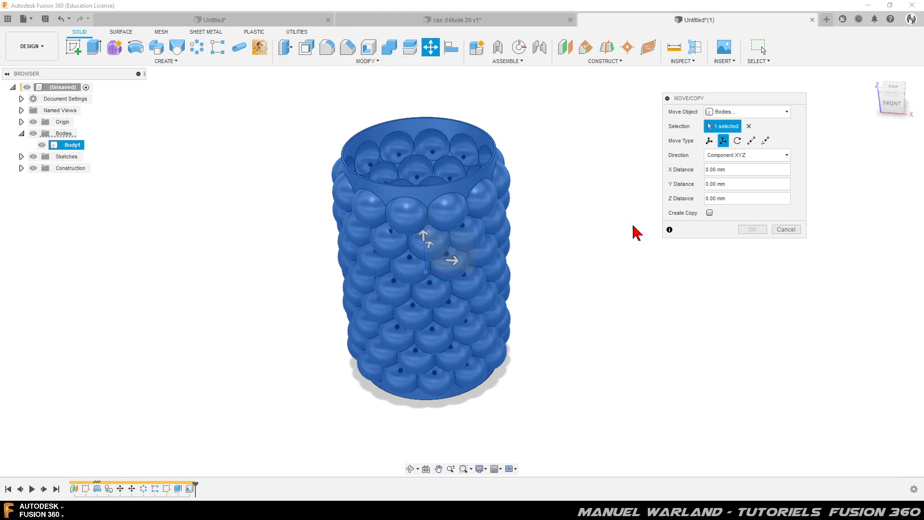
left_click(710, 212)
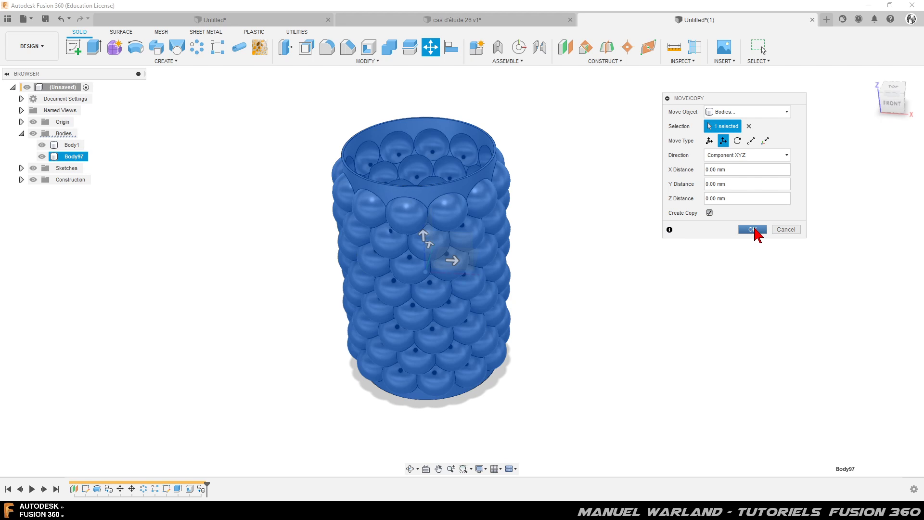
left_click(754, 230)
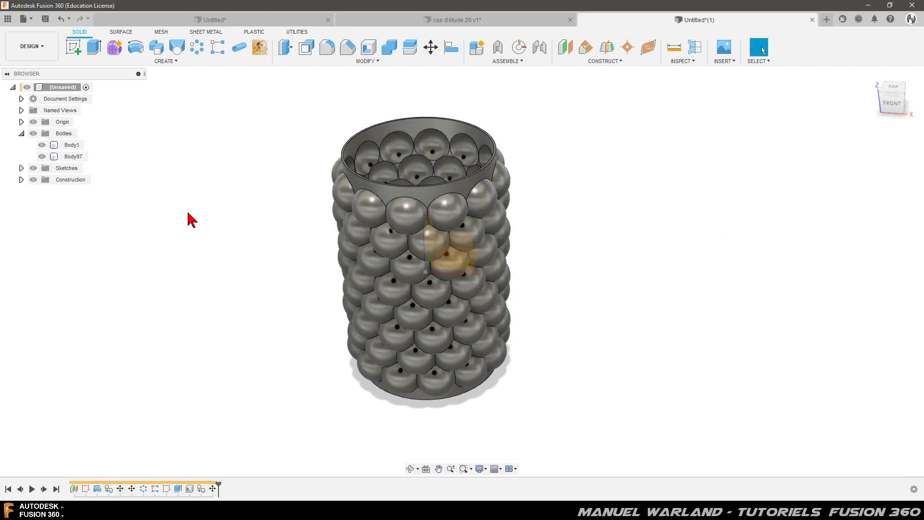
Rename the first body to "Original" and the duplicated body to "Copie"
left_click(73, 145)
double_click(73, 145)
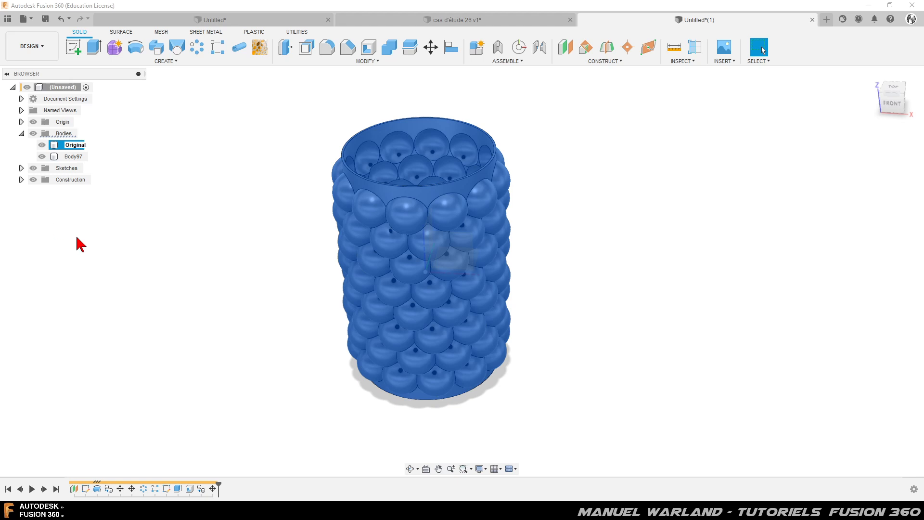
key("Return")
left_click(74, 156)
left_click(74, 156)
type("C")
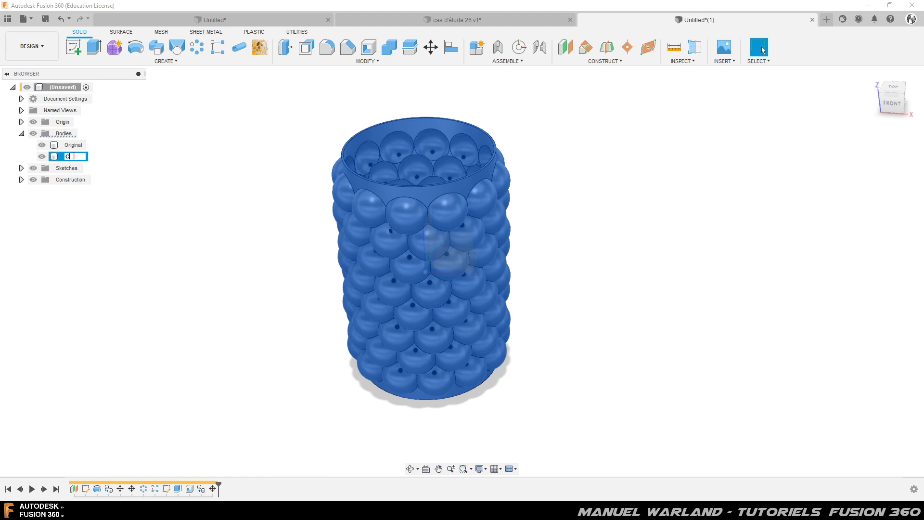
type("opie")
key("Return")
Hide the Original body so only Copie is displayed, and clear the selection
left_click(63, 145, "ctrl")
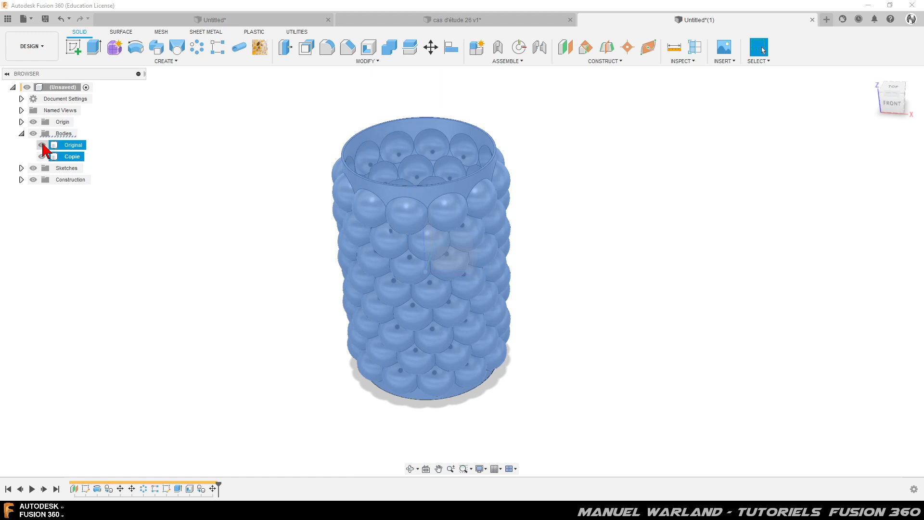
left_click(42, 145)
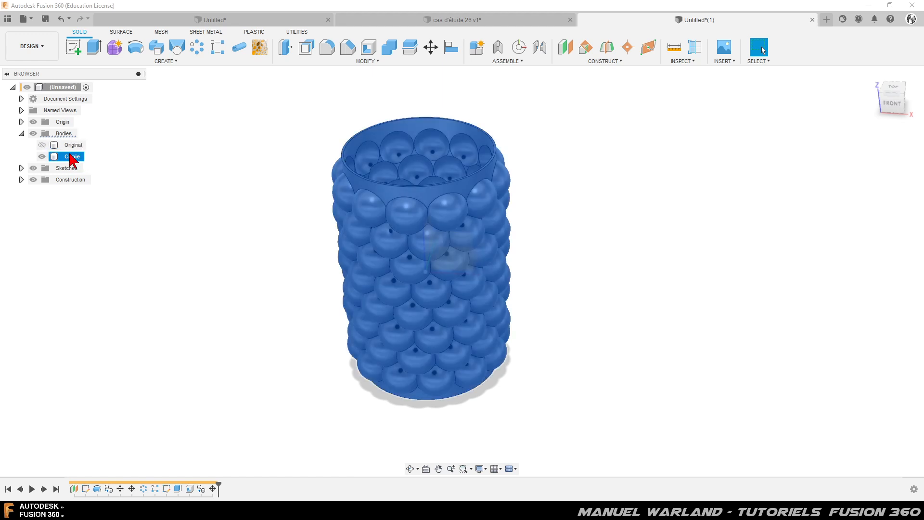
left_click(189, 249)
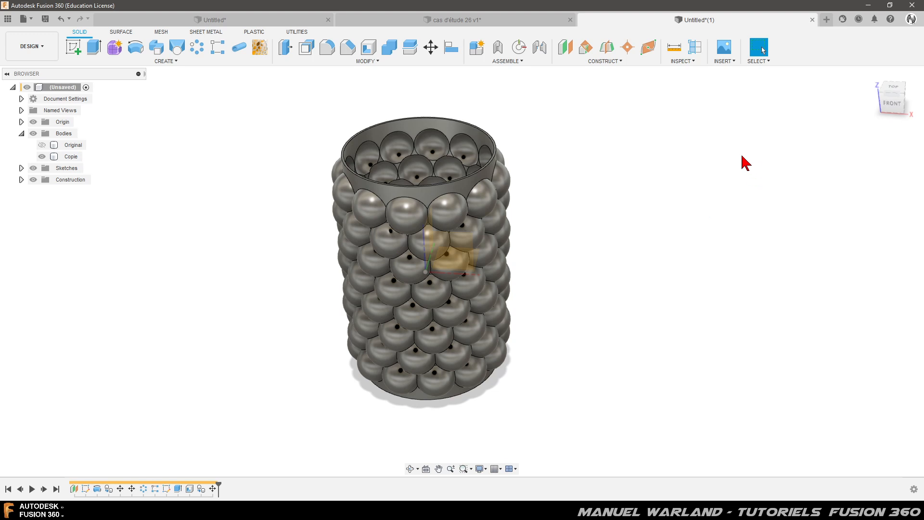
Start Offset Face and window-select Copie's outer faces from the front view, keeping the Select Through filter off
left_click(371, 62)
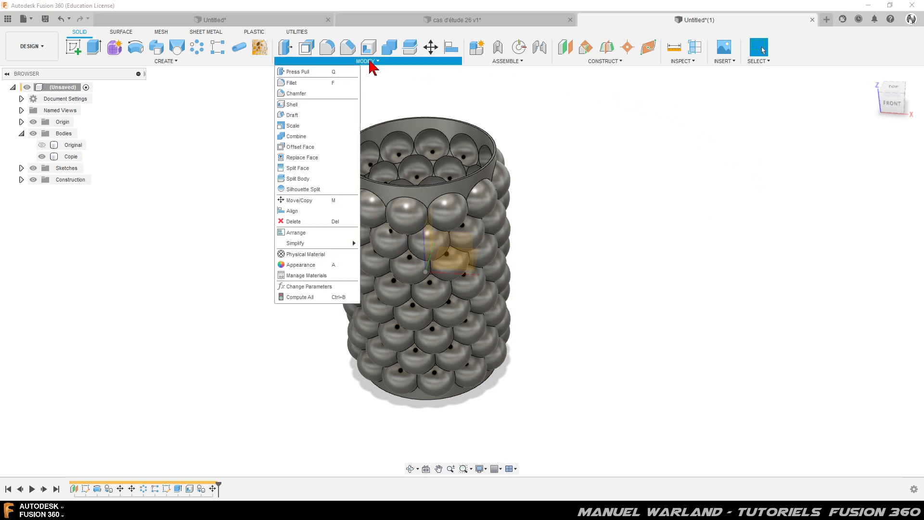
left_click(324, 150)
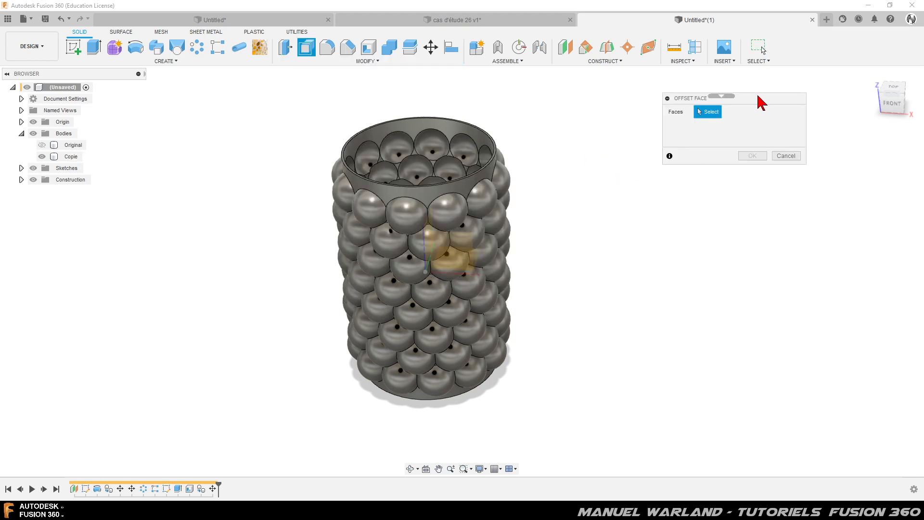
left_click_drag(757, 99, 659, 125)
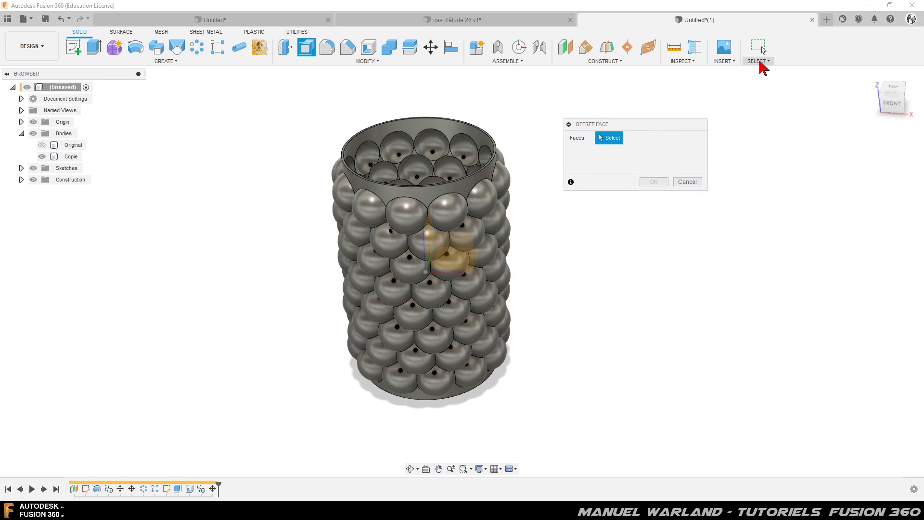
left_click(761, 62)
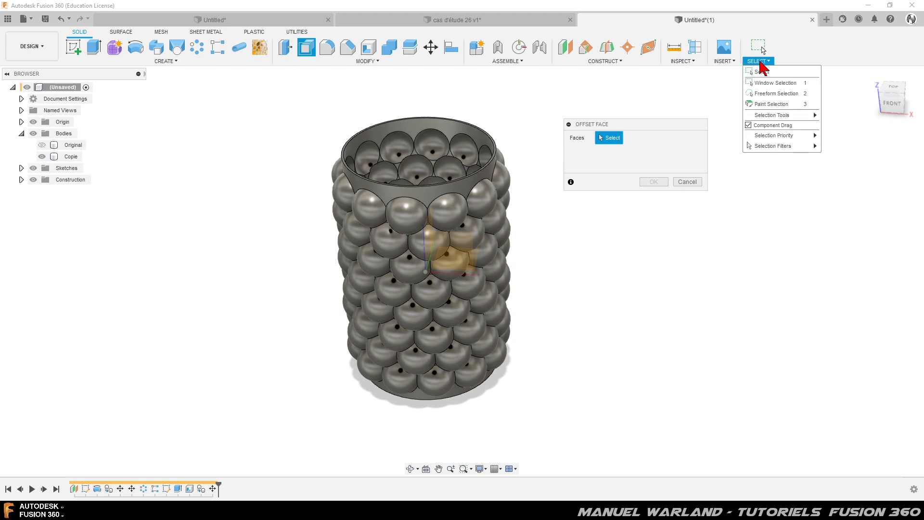
mouse_move(765, 147)
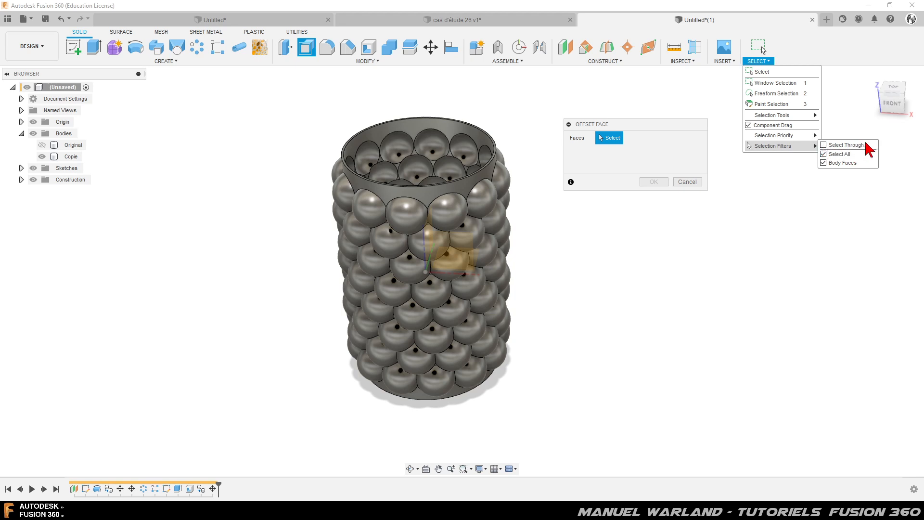
left_click(771, 255)
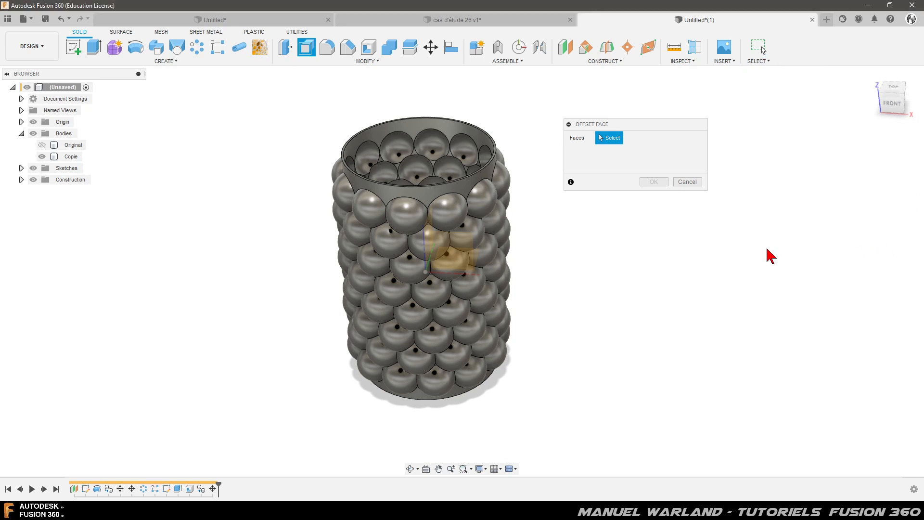
left_click(893, 104)
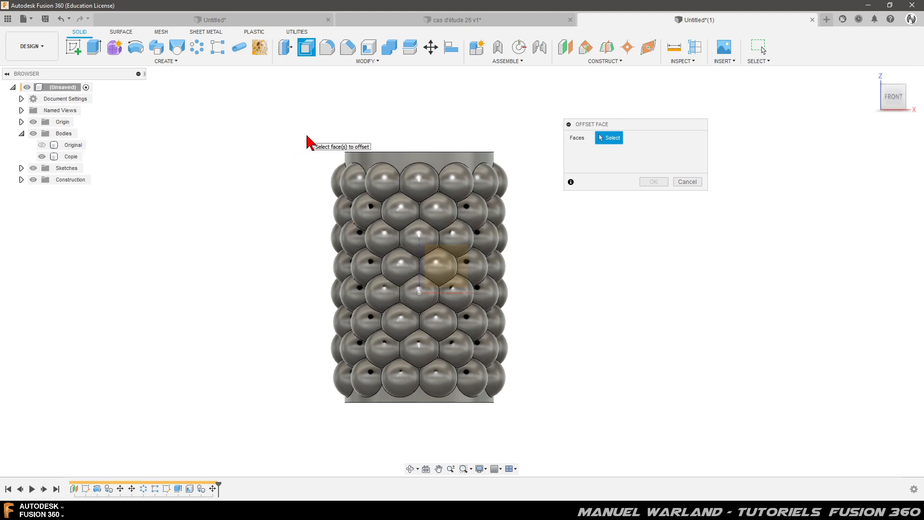
left_click_drag(307, 136, 535, 435)
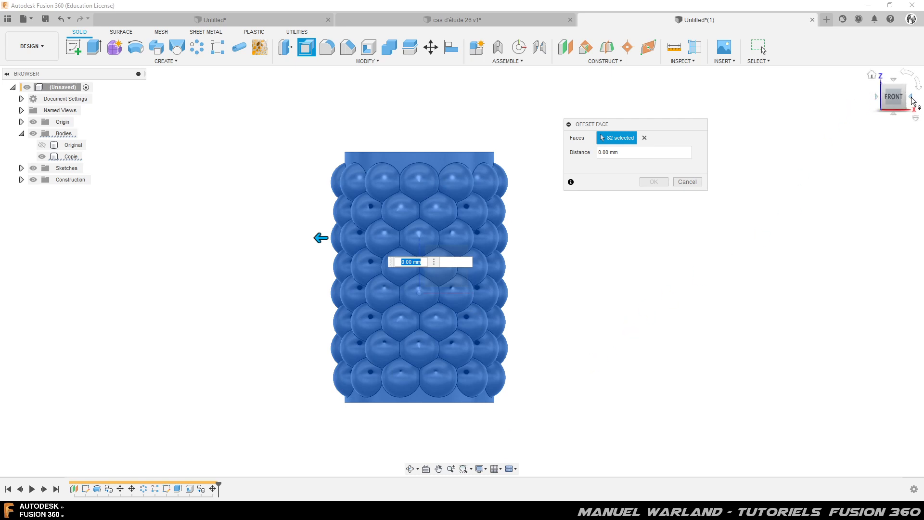
Add the hemisphere faces on the back of Copie to the Offset Face selection with a window drawn inside the silhouette
left_click(912, 99)
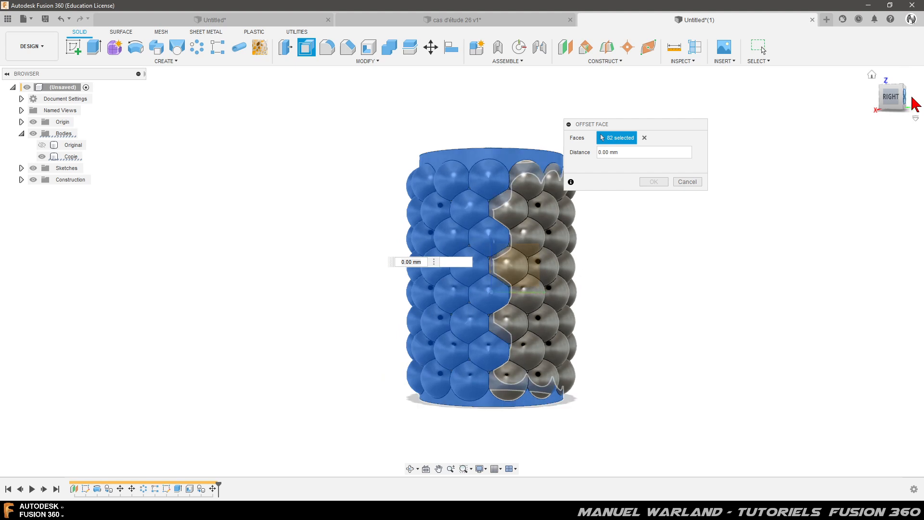
left_click(915, 103)
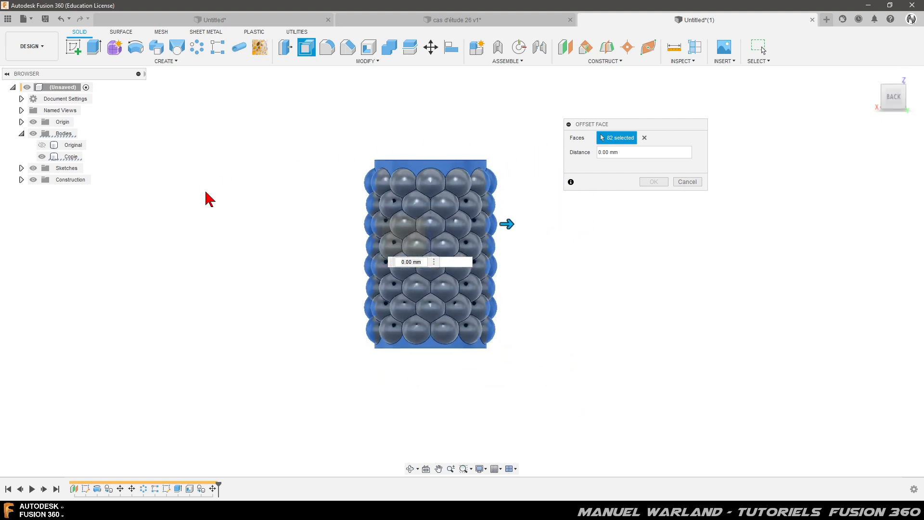
scroll(288, 212, "up", 1)
scroll(608, 194, "up", 1)
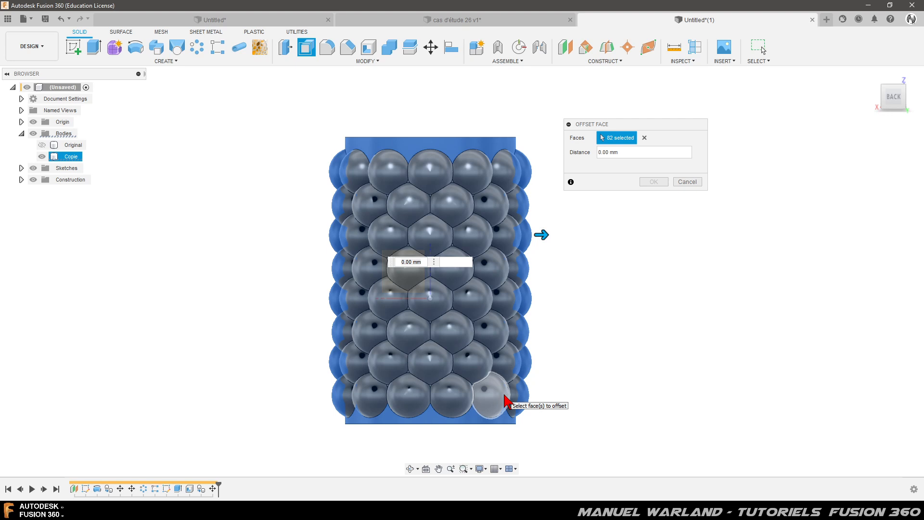
left_click_drag(504, 396, 357, 175)
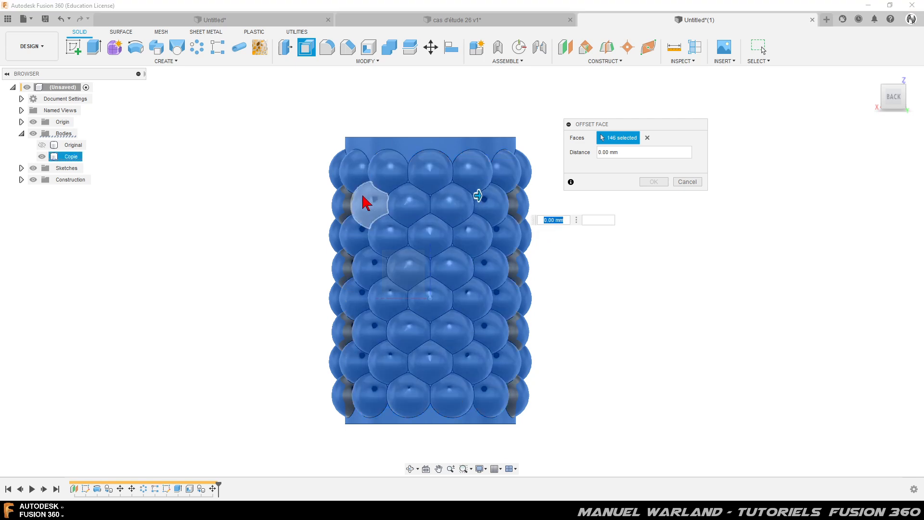
Add the eight remaining unselected hemisphere faces along both side edges of the back view to the Offset Face selection
left_click(345, 206)
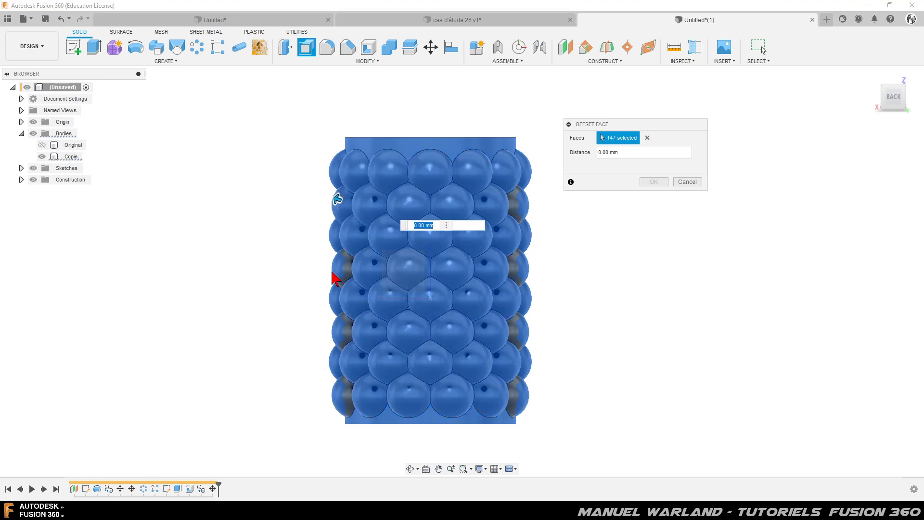
left_click(347, 268)
left_click(345, 337)
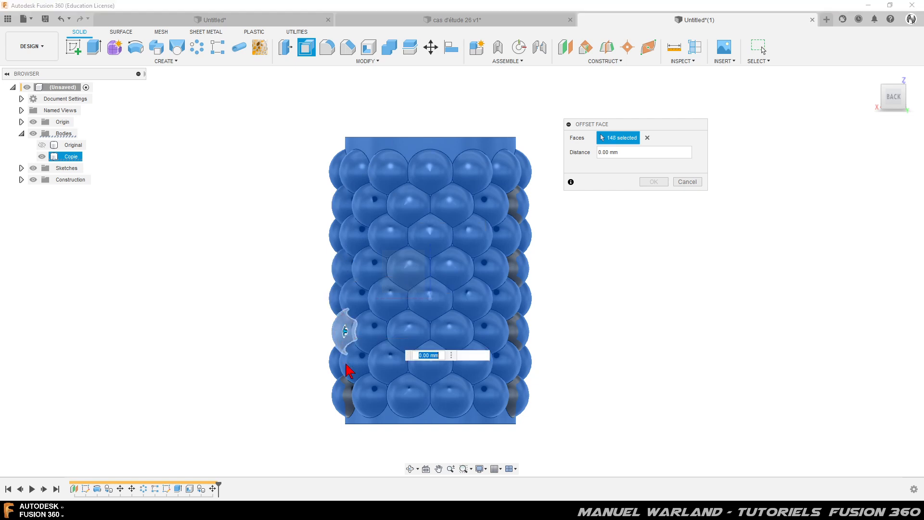
left_click(342, 398)
left_click(516, 401)
left_click(516, 337)
left_click(514, 276)
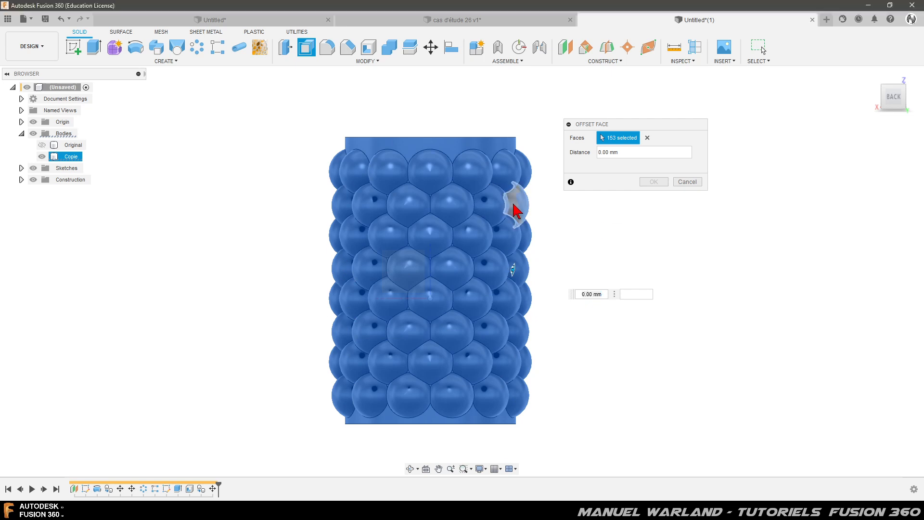
left_click(516, 203)
middle_click_drag(672, 347, 632, 363, "shift")
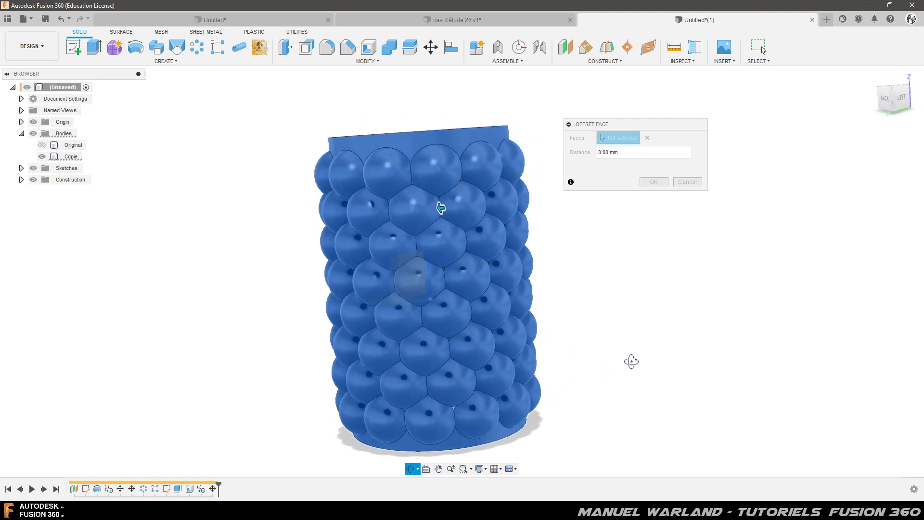
Offset the selected outer faces of Copie by 0.5 mm and complete the Offset Face operation
double_click(633, 153)
type("0.5")
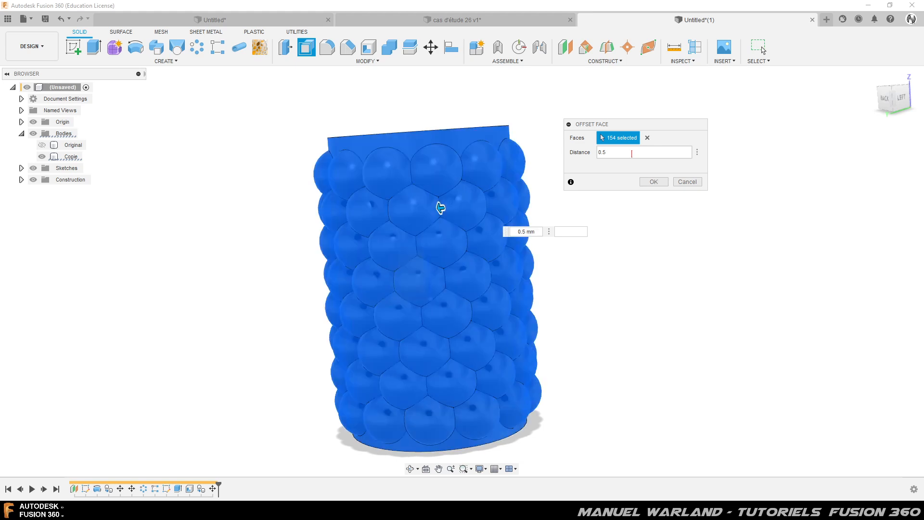
key("Return")
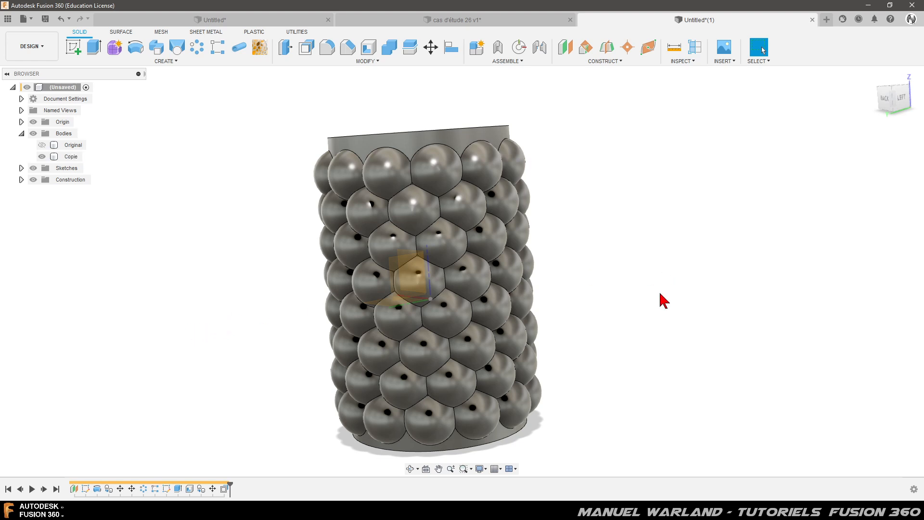
Hide the origin planes and axes so only the Copie container is displayed
left_click(34, 124)
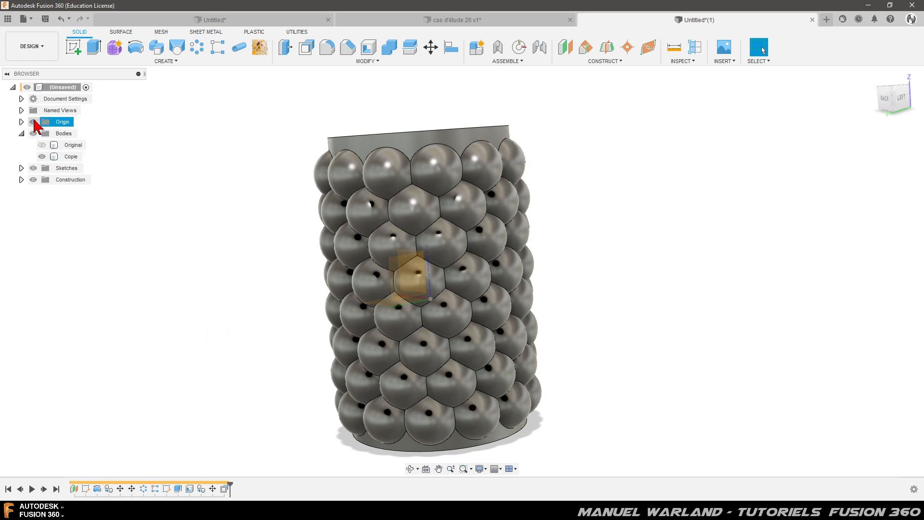
left_click(34, 122)
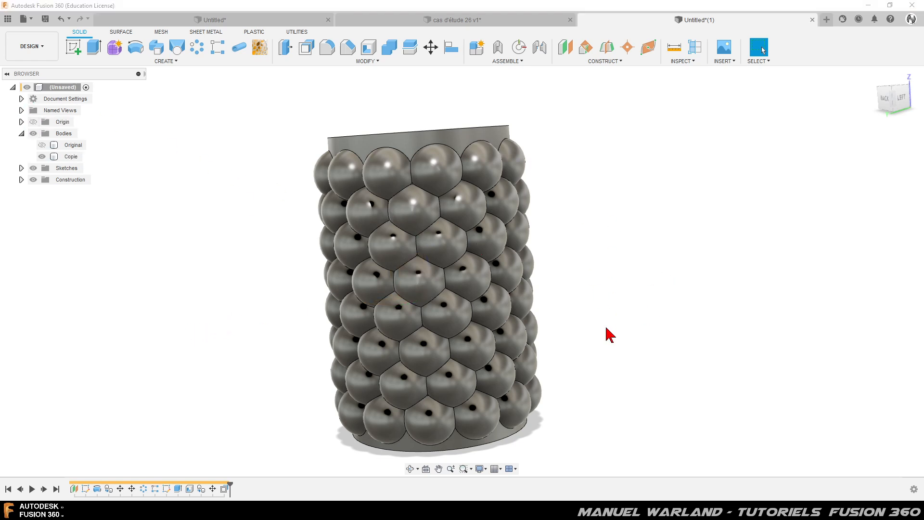
left_click_drag(629, 358, 623, 407)
key("Escape")
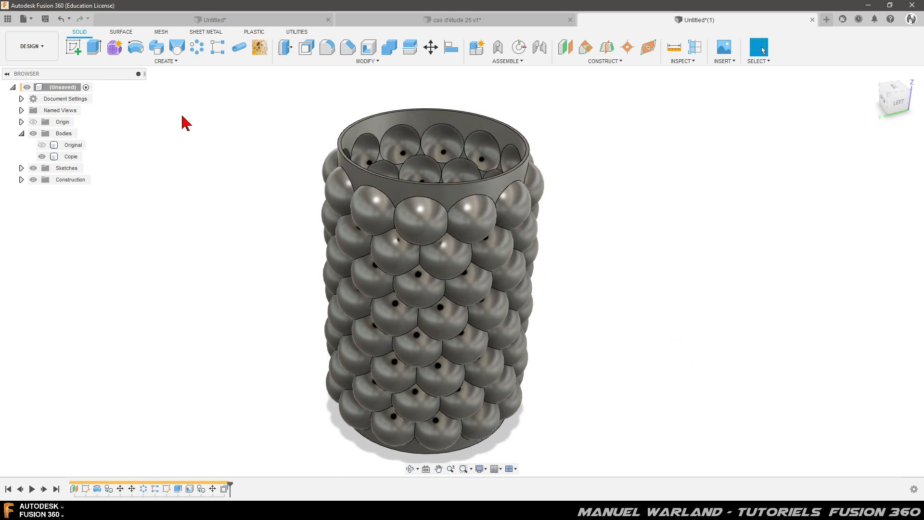
Show Original together with Copie, examine the clearance between them at the open rim, and hide Original again
left_click(42, 145)
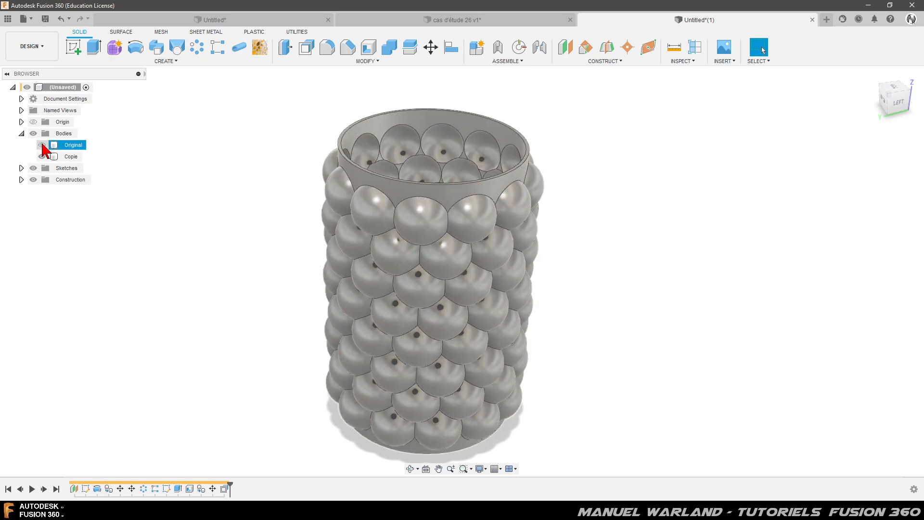
scroll(444, 155, "up", 4)
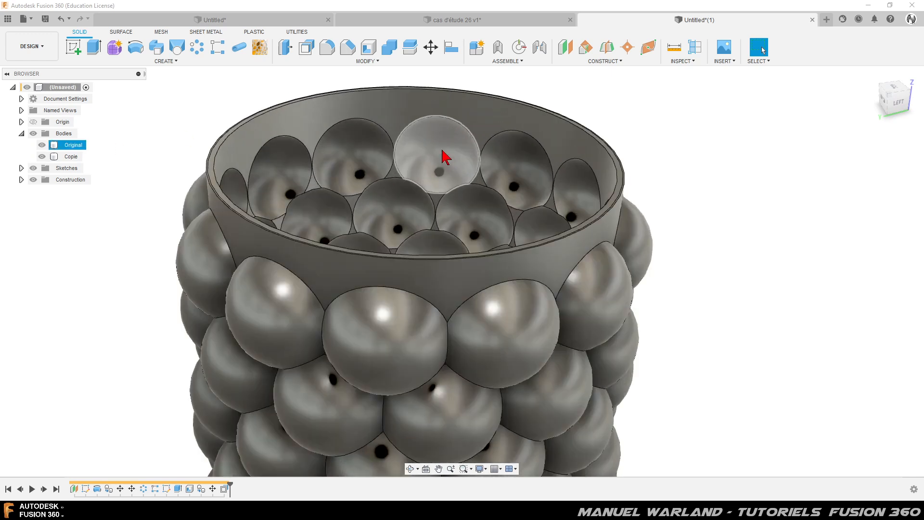
scroll(410, 211, "up", 2)
middle_click_drag(343, 341, 342, 371, "shift")
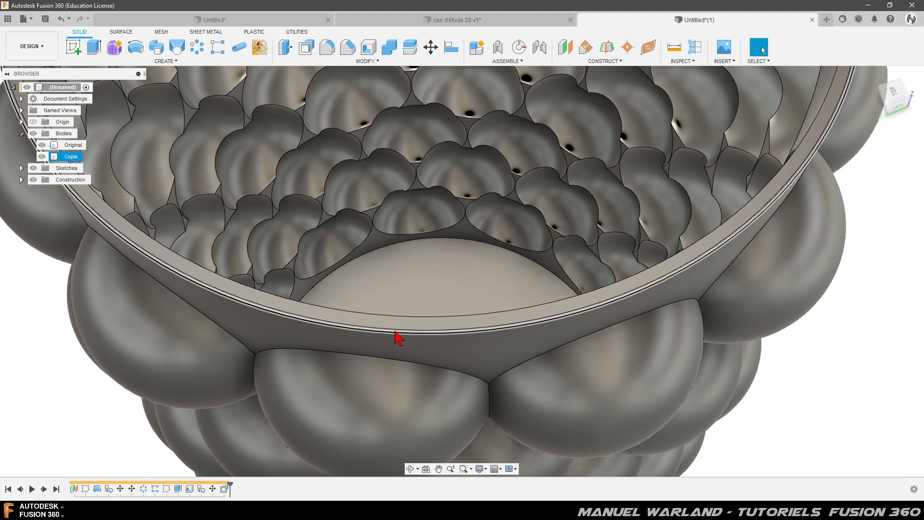
scroll(403, 250, "down", 3)
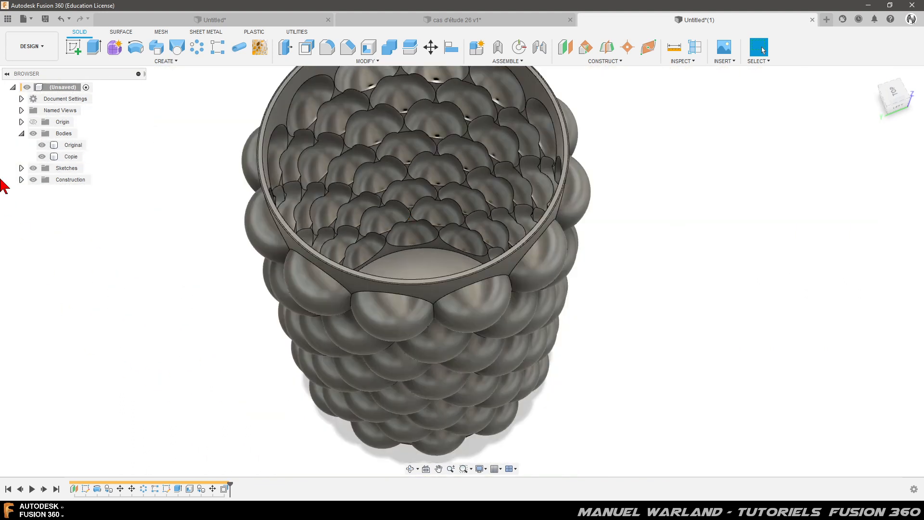
left_click(42, 145)
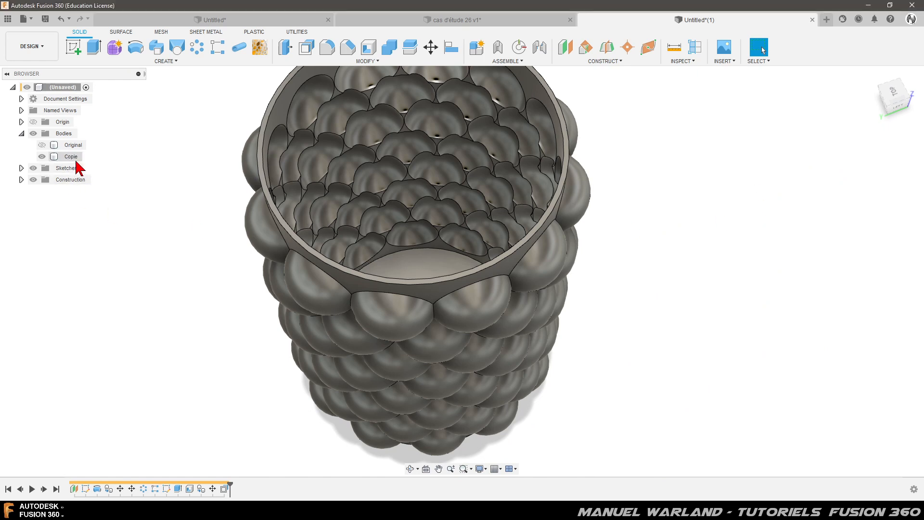
middle_click_drag(161, 353, 161, 316, "shift")
scroll(326, 290, "down", 3)
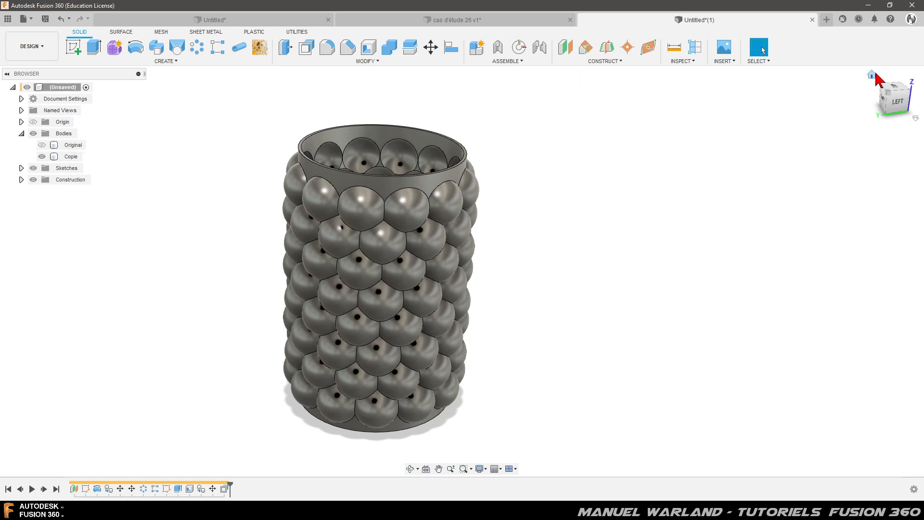
left_click(873, 75)
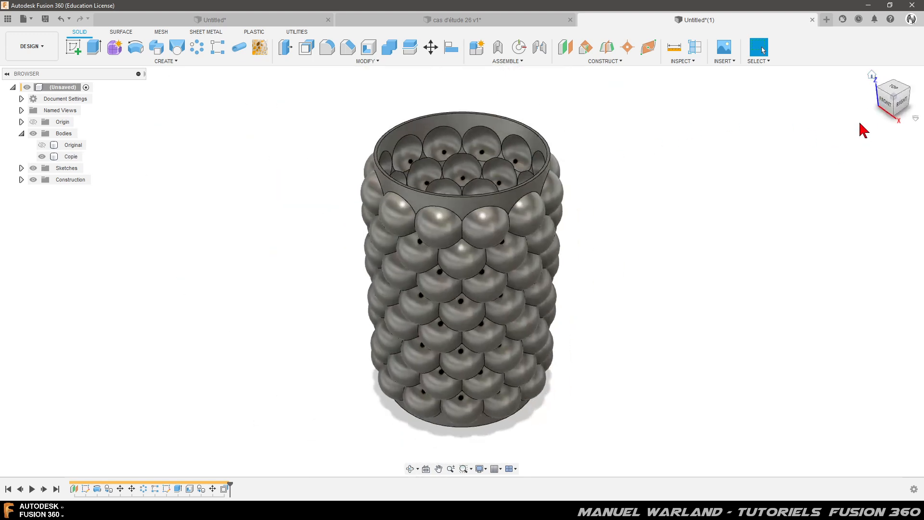
Create a sketch on the front plane and draw a vertical line about 340 mm long beside the container
left_click(74, 47)
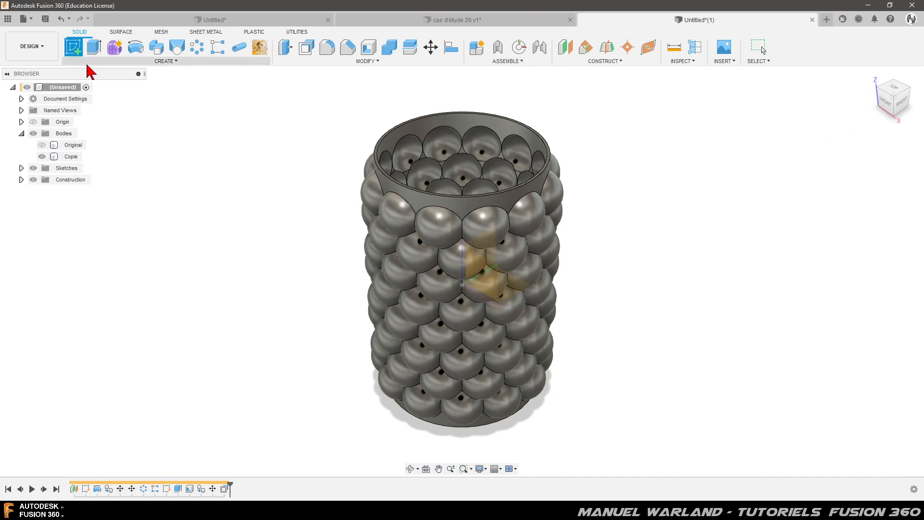
left_click(493, 285)
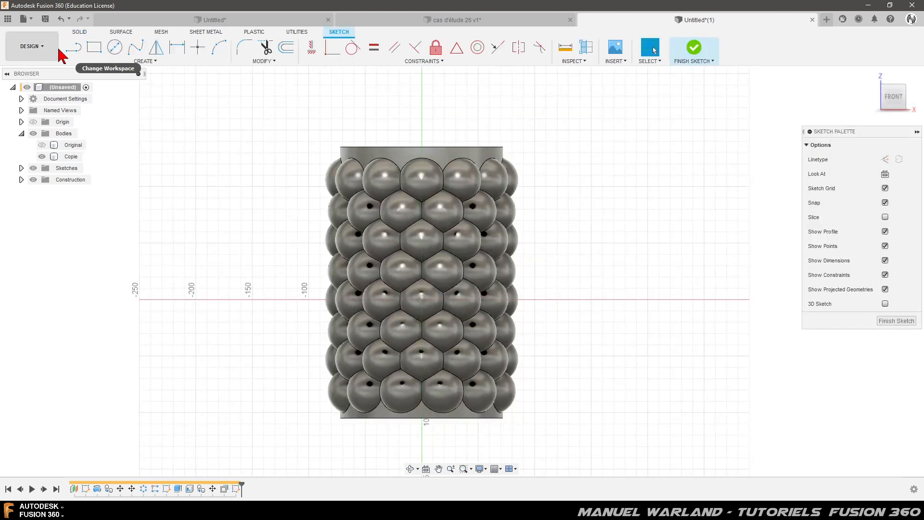
left_click(74, 47)
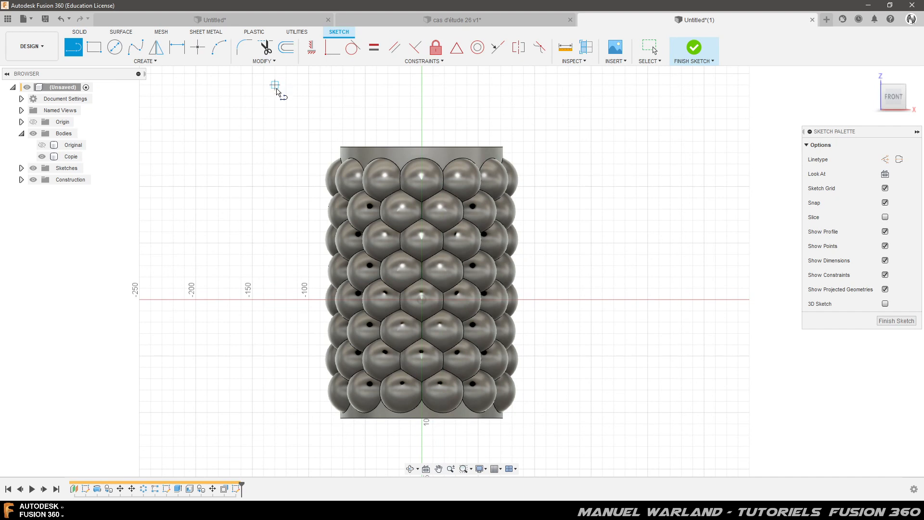
left_click(275, 85)
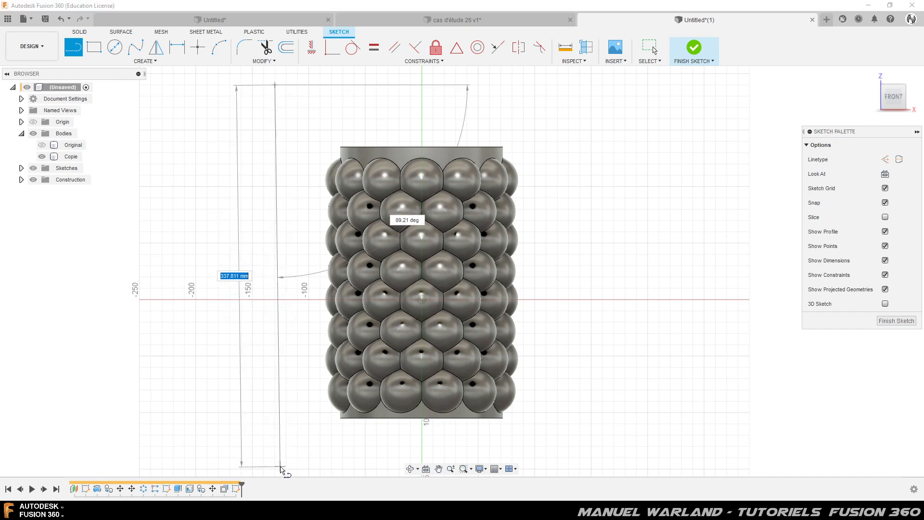
left_click(276, 469)
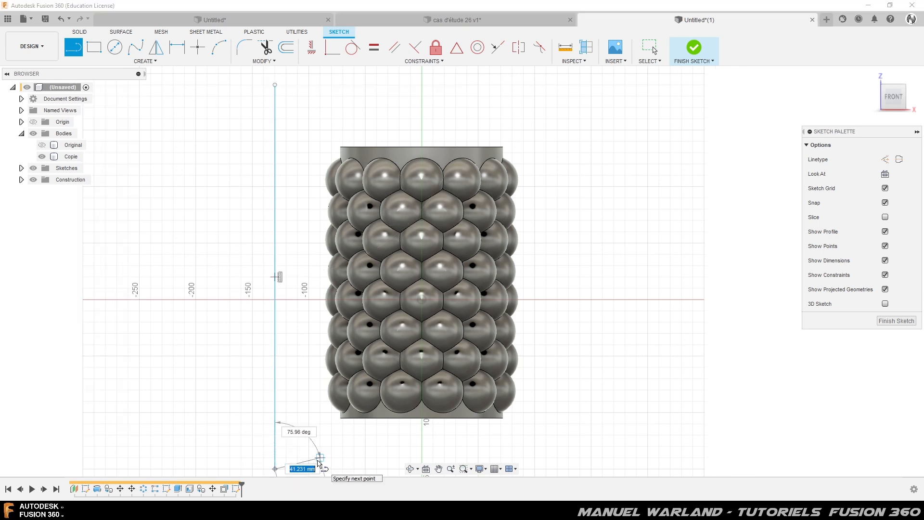
key("Escape")
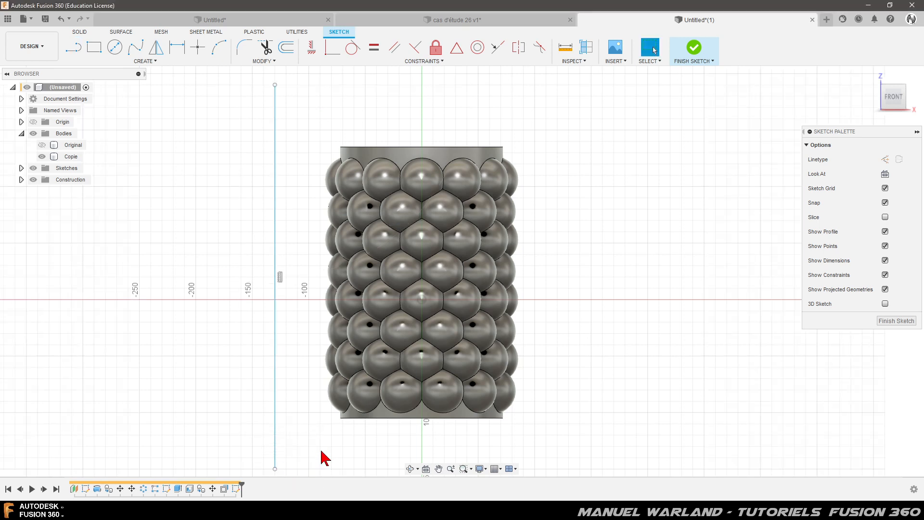
Constrain the vertical line's midpoint to the origin and finish the sketch
left_click(457, 49)
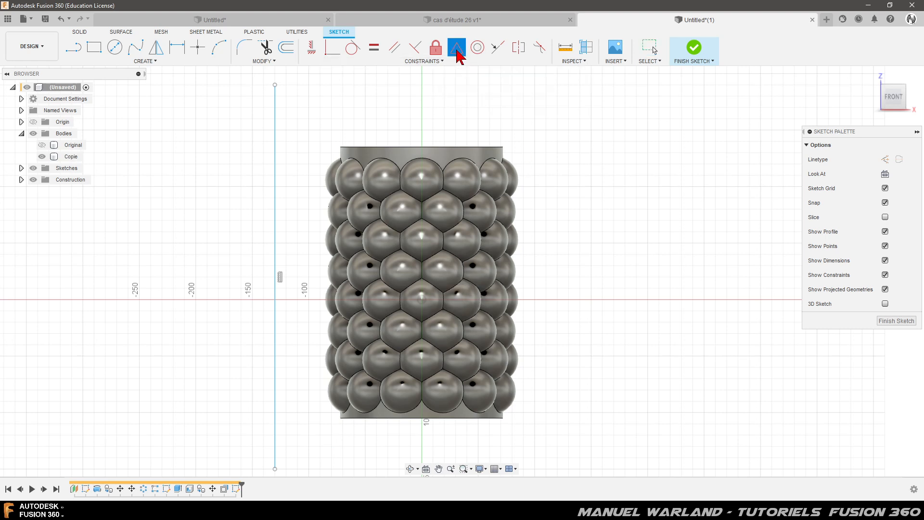
left_click(276, 142)
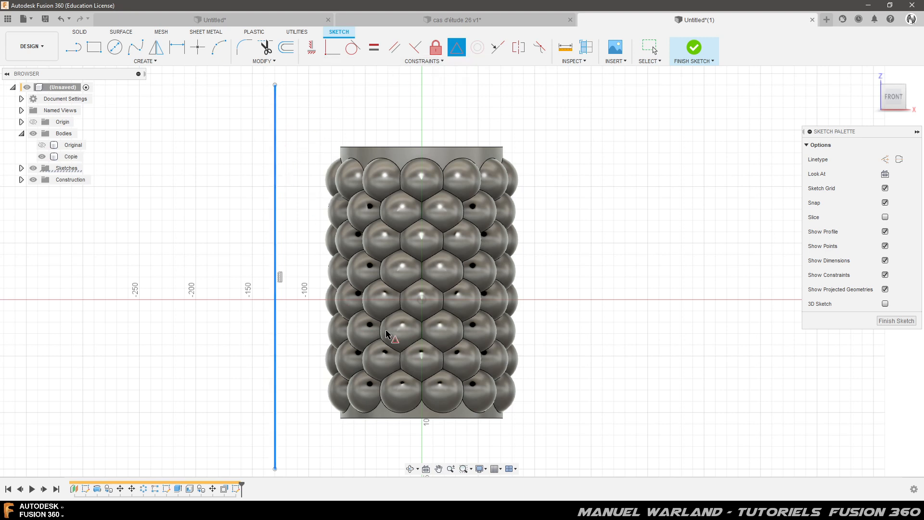
left_click(423, 301)
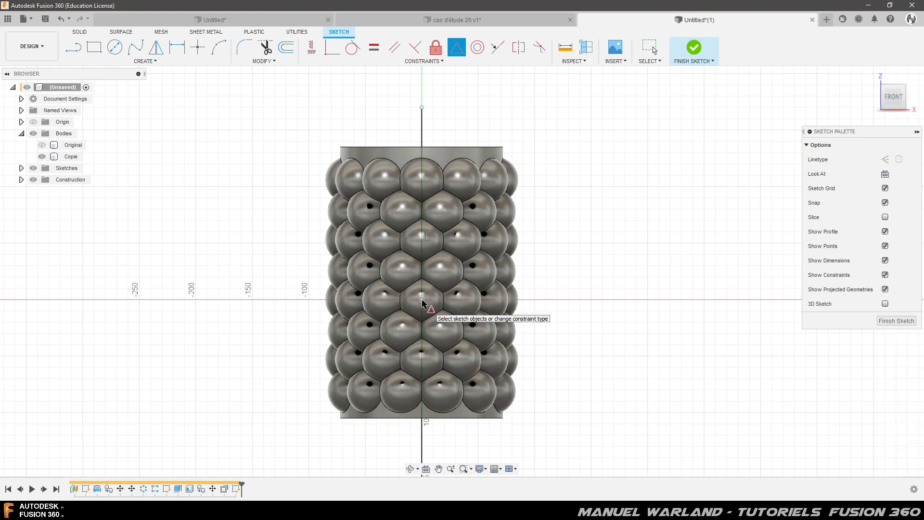
left_click(897, 321)
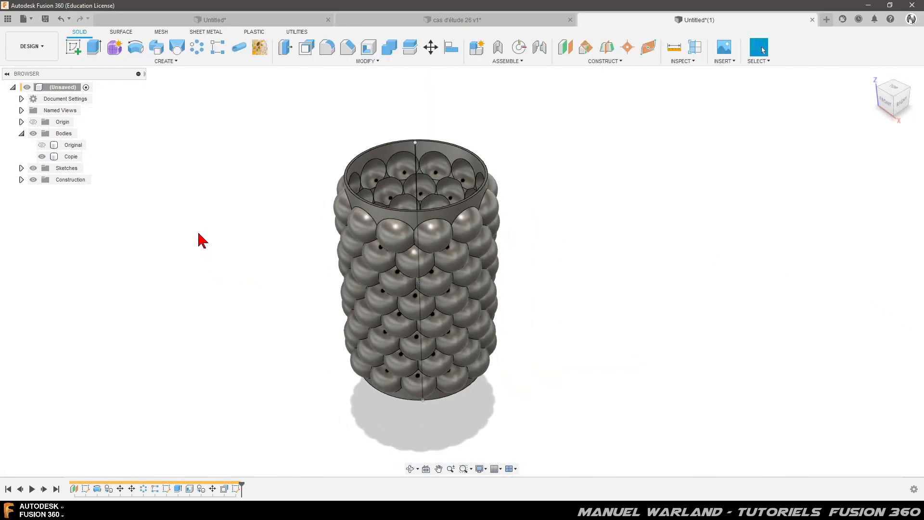
Cut a vertical slot in Copie with a thin Extrude of the sketch line, distance -120 mm, wall thickness 3 mm, wall location Center
left_click(94, 49)
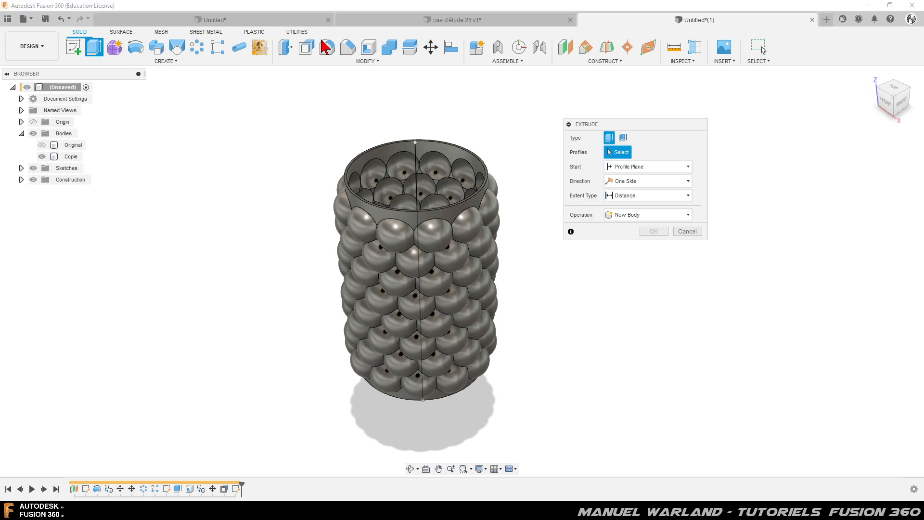
left_click(624, 137)
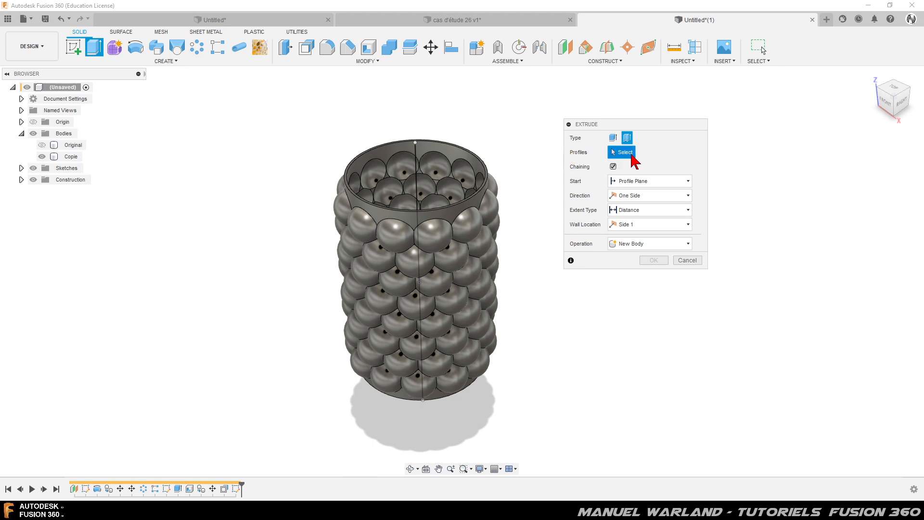
left_click(416, 164)
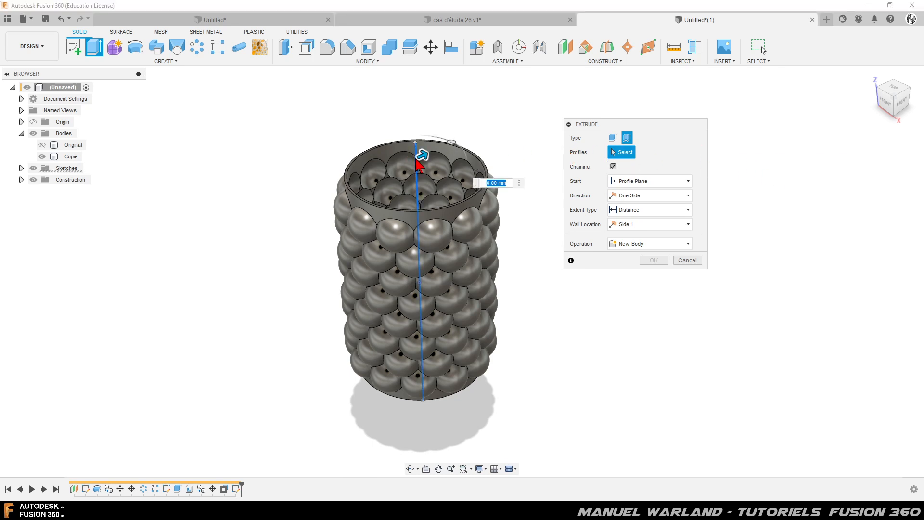
left_click_drag(420, 155, 325, 194)
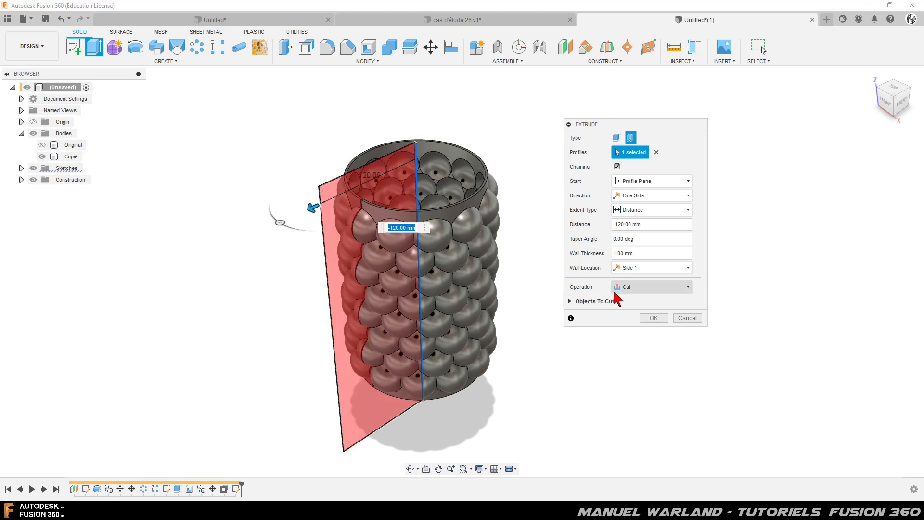
left_click(640, 253)
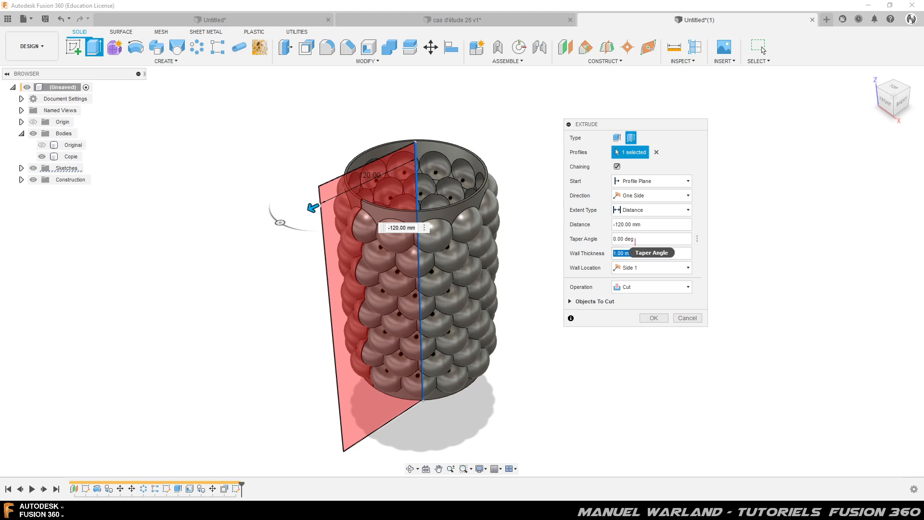
type("3")
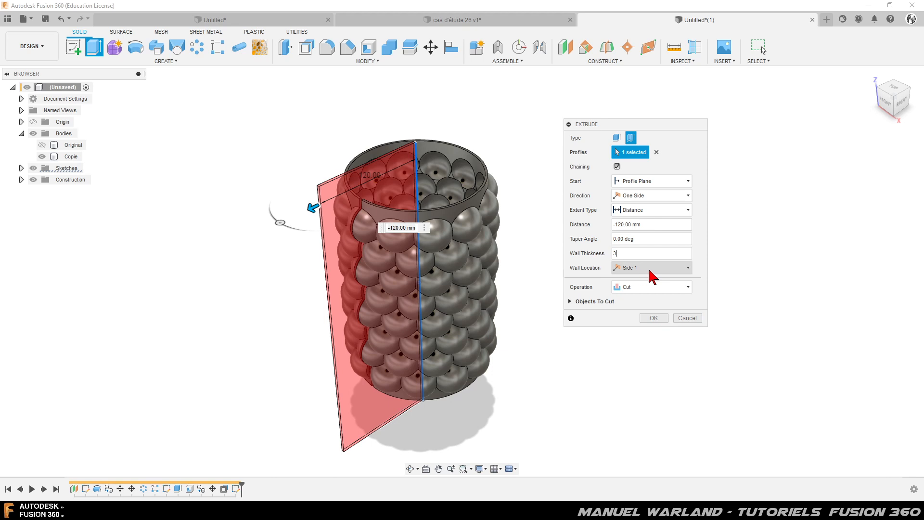
left_click(650, 271)
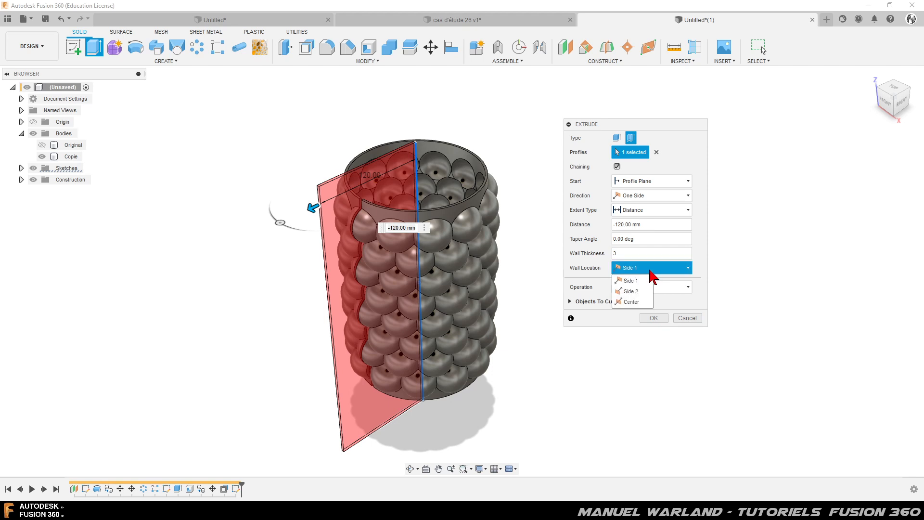
left_click(633, 303)
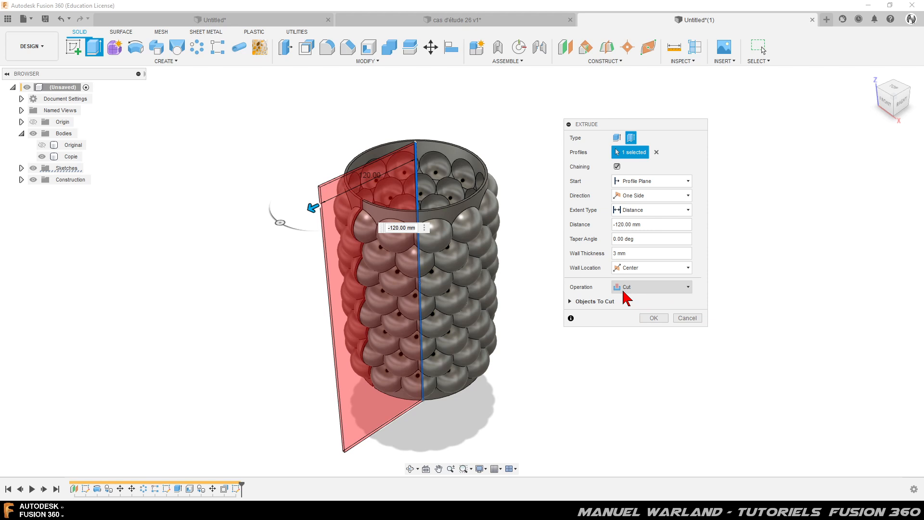
left_click(654, 318)
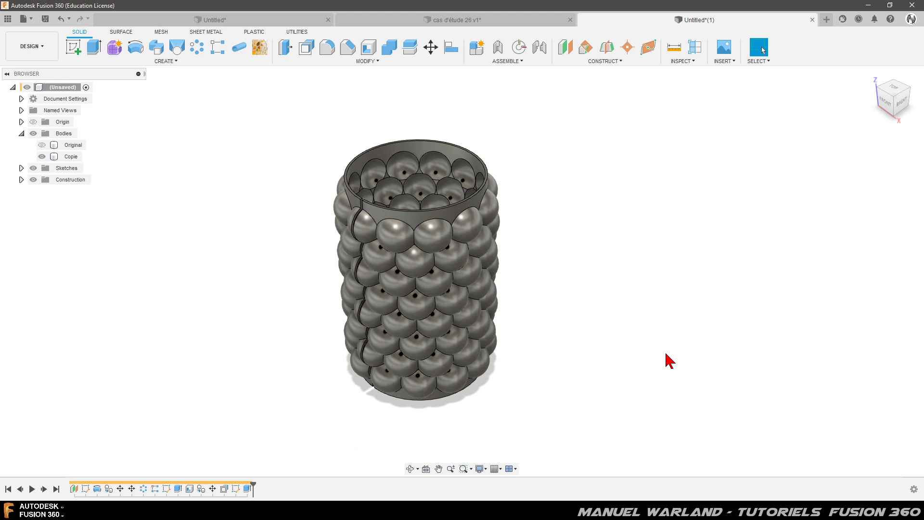
Pattern the slot cut feature circularly around the vertical Z axis with full angular spacing, quantity 90 and compute option Identical
left_click(197, 53)
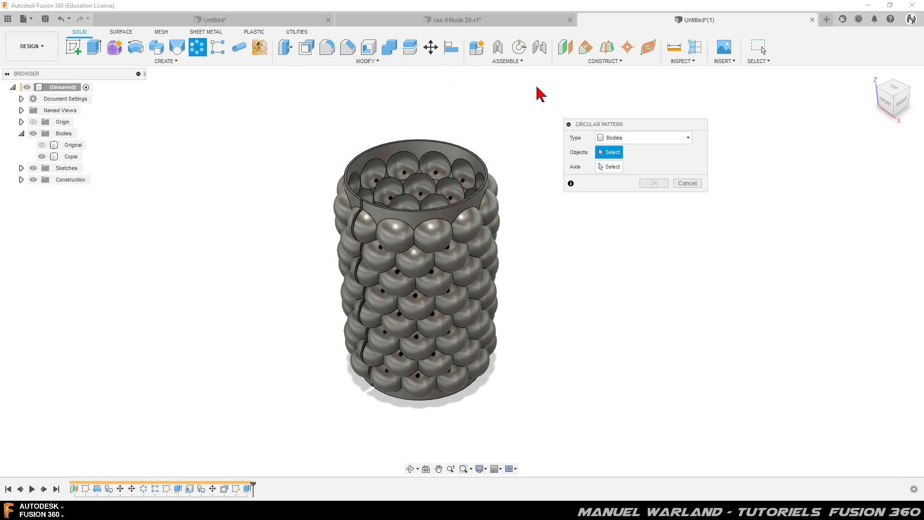
left_click(651, 142)
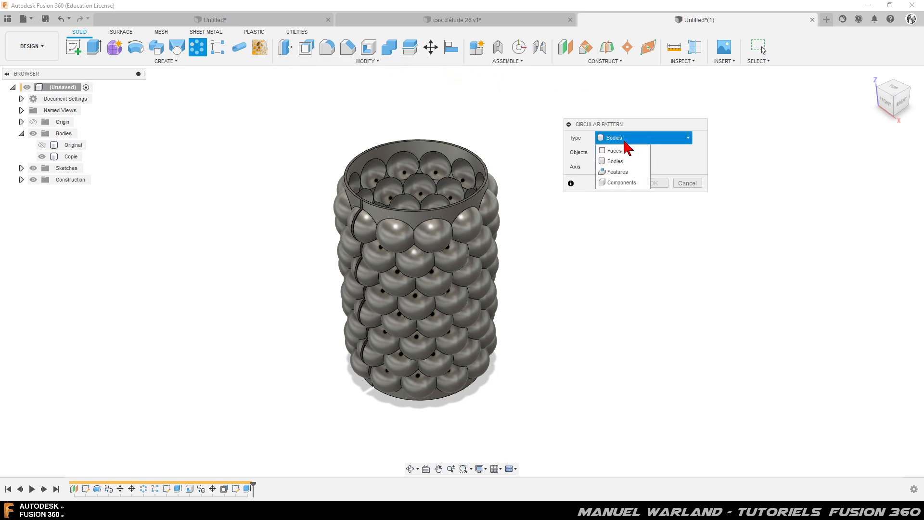
left_click(620, 172)
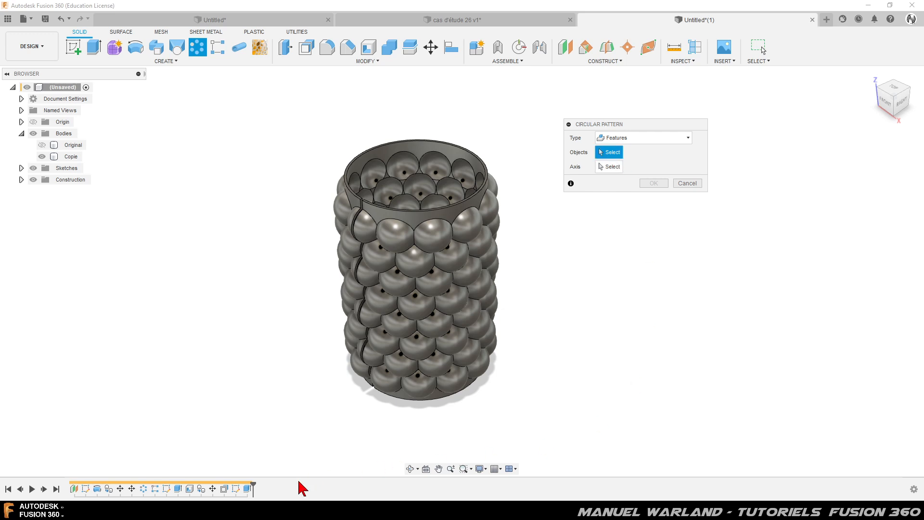
left_click(247, 489)
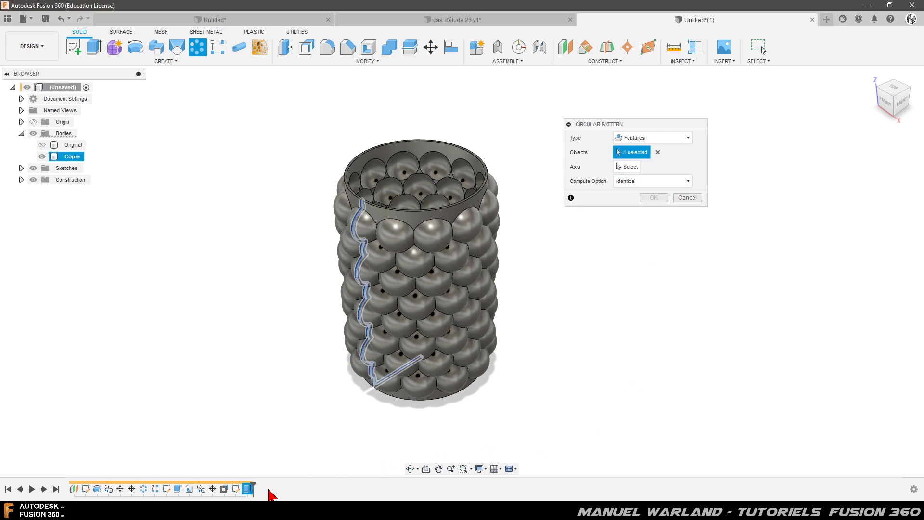
left_click(628, 166)
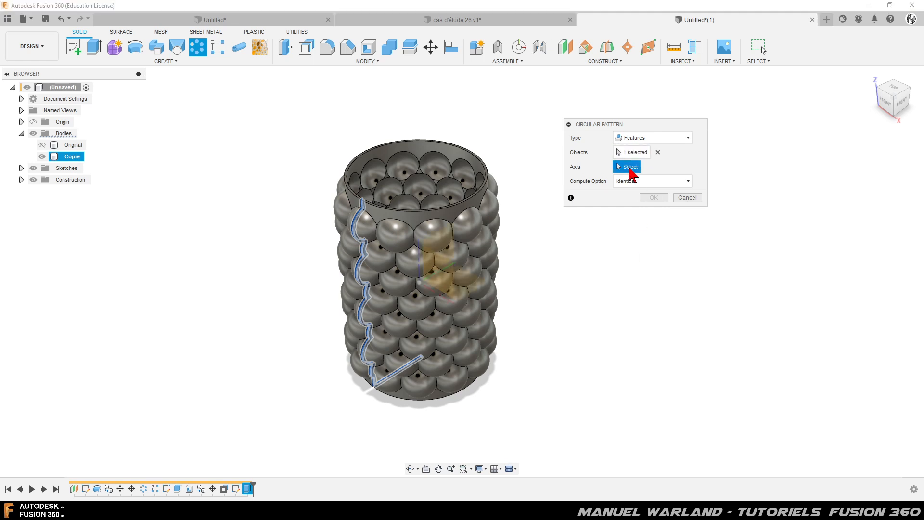
left_click(420, 264)
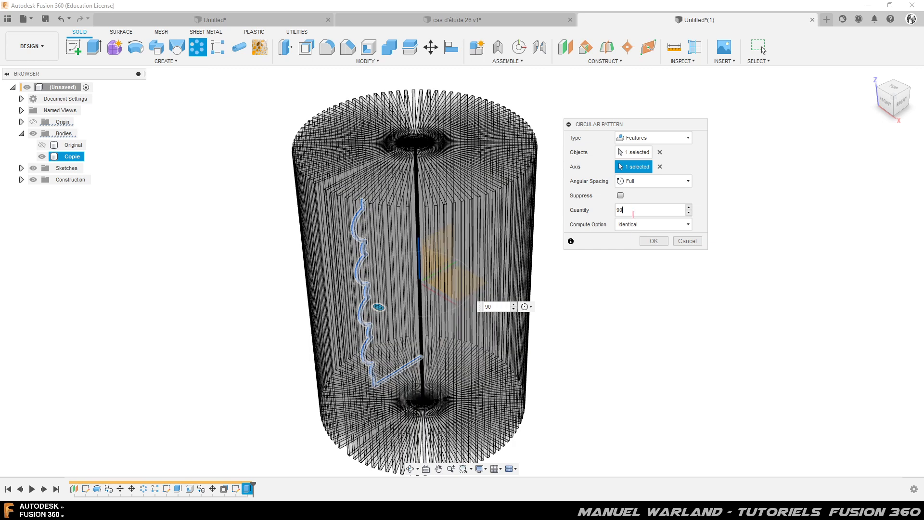
left_click(659, 226)
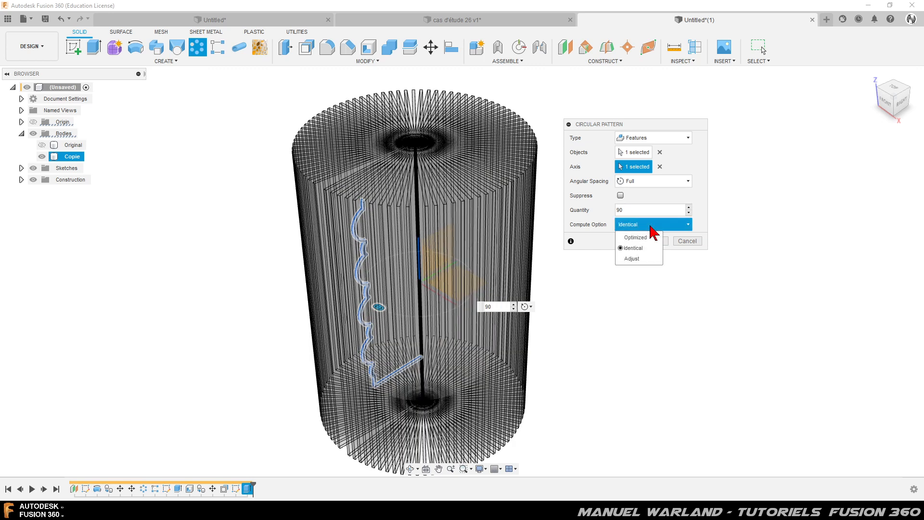
left_click(646, 251)
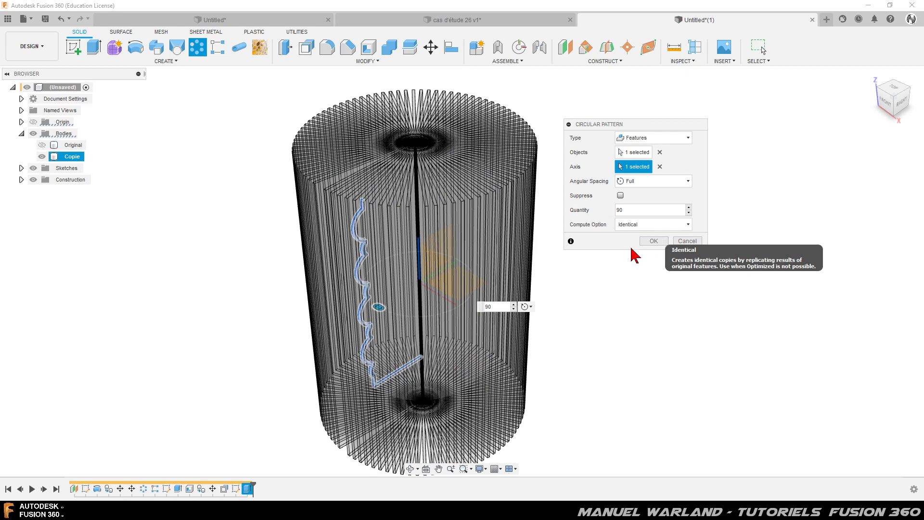
left_click(654, 241)
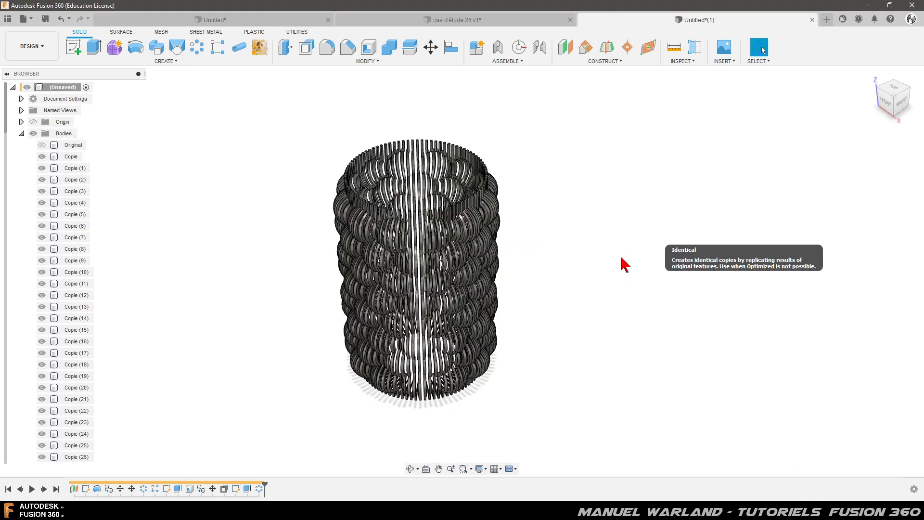
mouse_move(574, 353)
middle_mouse_down("shift")
mouse_move(574, 344)
mouse_move(571, 386)
mouse_move(584, 238)
mouse_move(572, 341)
mouse_move(579, 340)
mouse_move(570, 349)
middle_mouse_up("shift")
key("Escape")
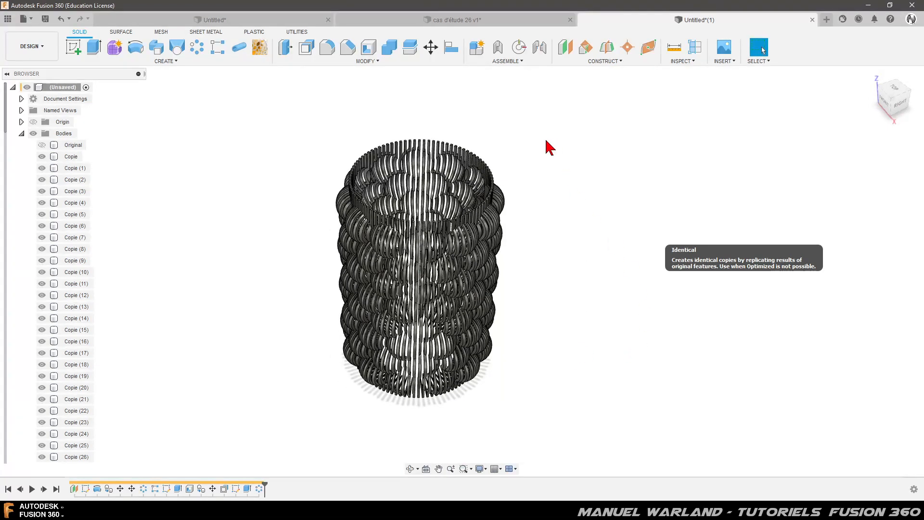
Show Original and combine it as target body with all the Copie strip bodies, using the Join operation
left_click(45, 144)
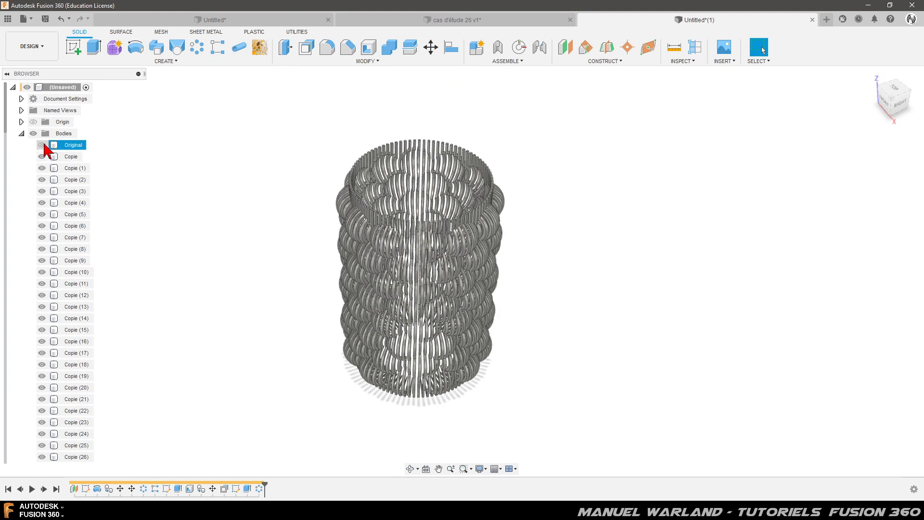
left_click(41, 145)
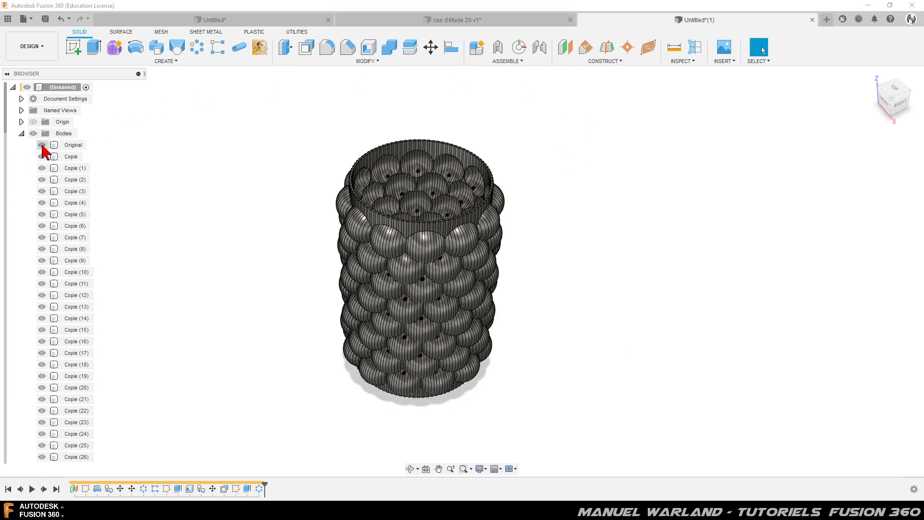
left_click(390, 51)
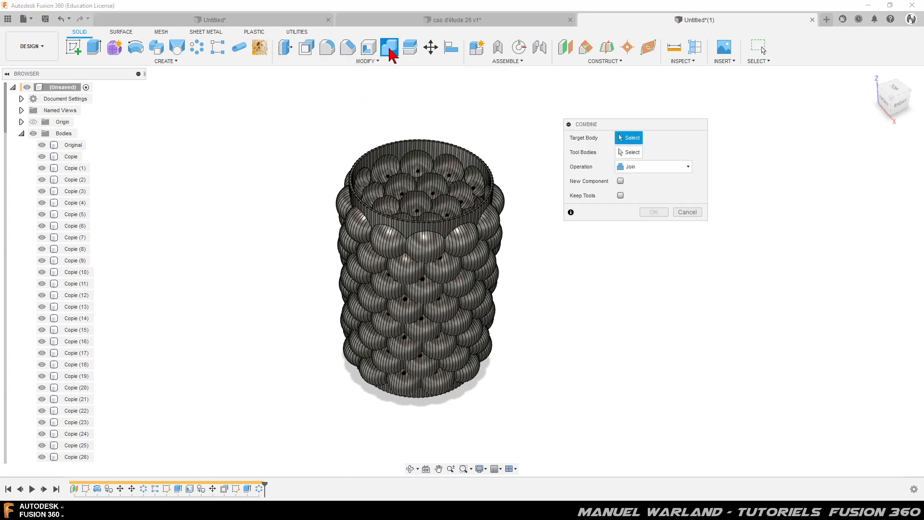
left_click(77, 145)
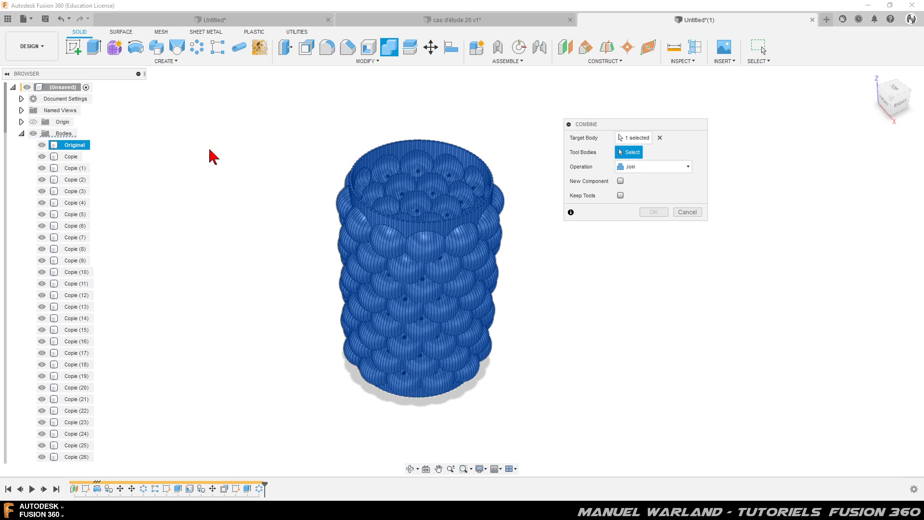
left_click_drag(291, 114, 525, 417)
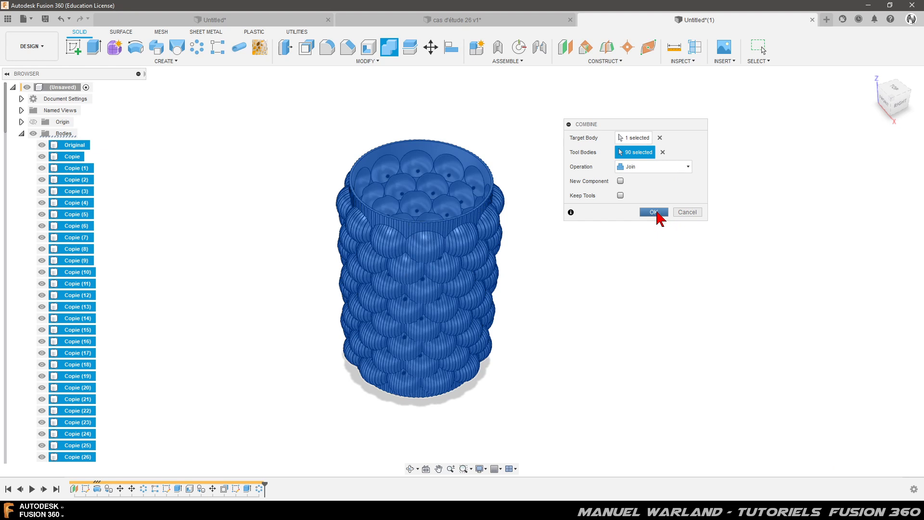
left_click(658, 213)
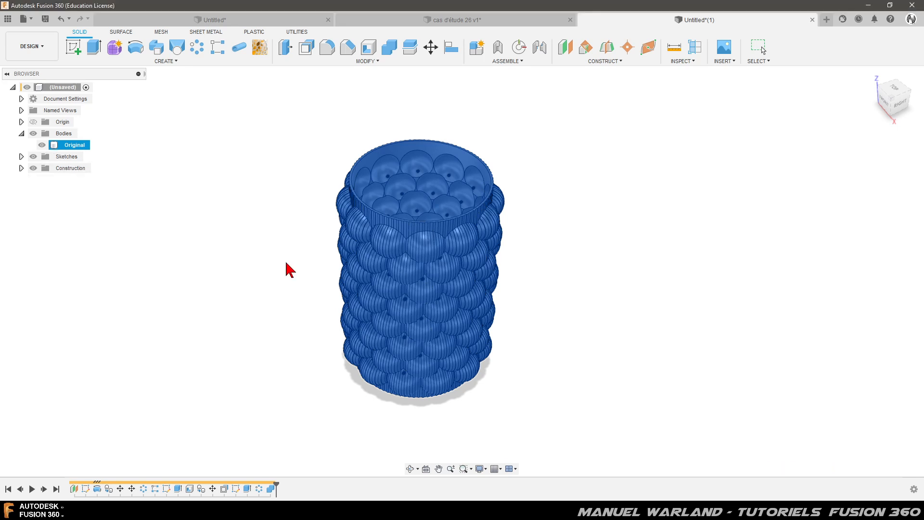
left_click(294, 266)
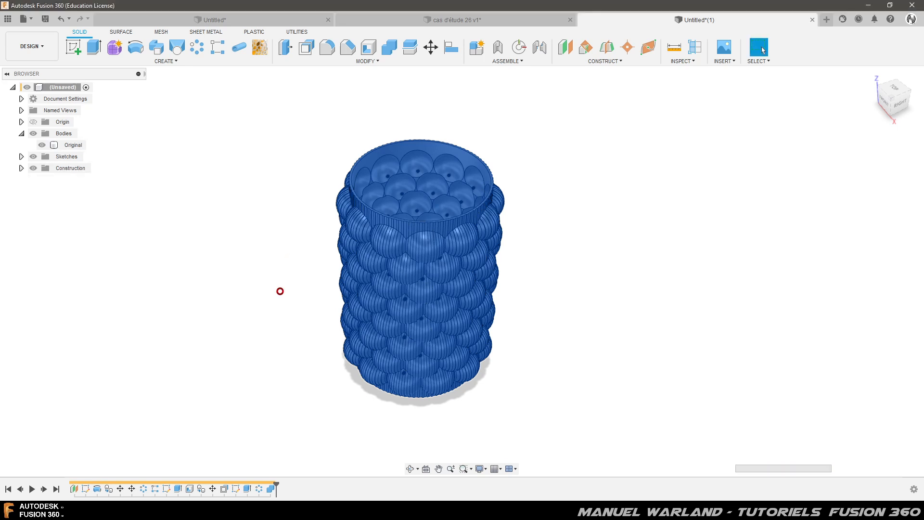
Examine the ribbed surface of the joined container up close near the rim and then as a whole
mouse_move(295, 347)
middle_mouse_down("shift")
mouse_move(295, 288)
mouse_move(295, 339)
middle_mouse_up("shift")
scroll(420, 258, "up", 3)
scroll(420, 262, "up", 10)
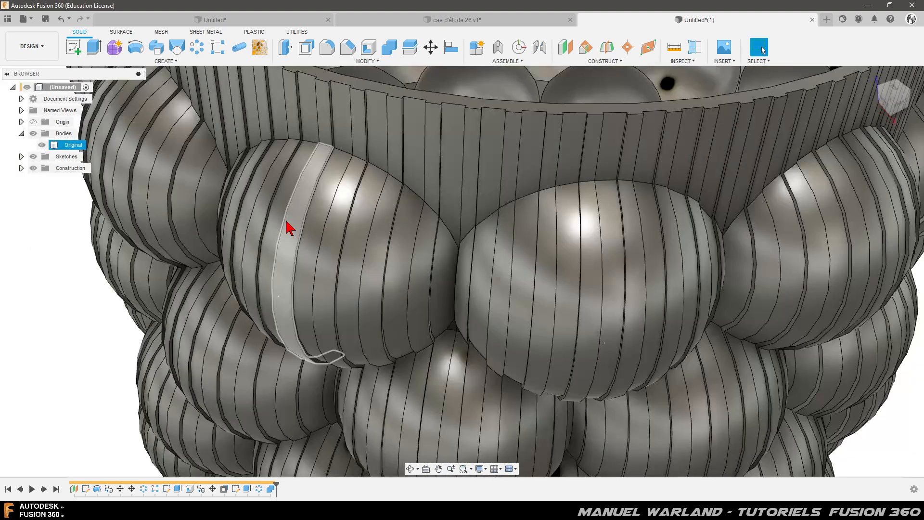
middle_click_drag(288, 228, 366, 233, "shift")
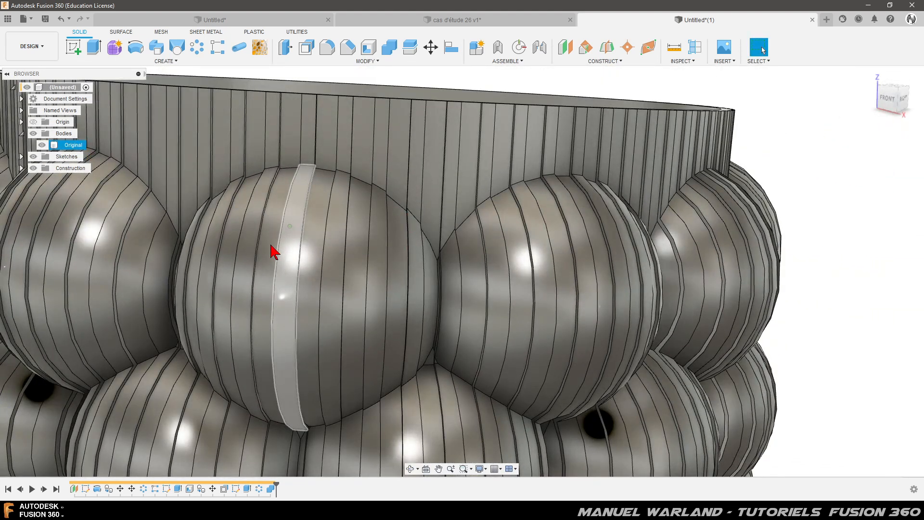
middle_click_drag(299, 256, 293, 186, "shift")
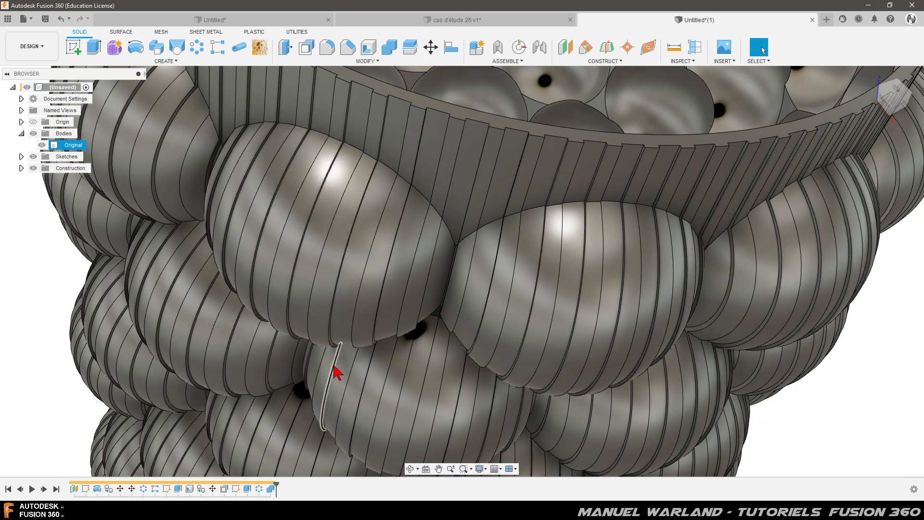
scroll(347, 392, "down", 10)
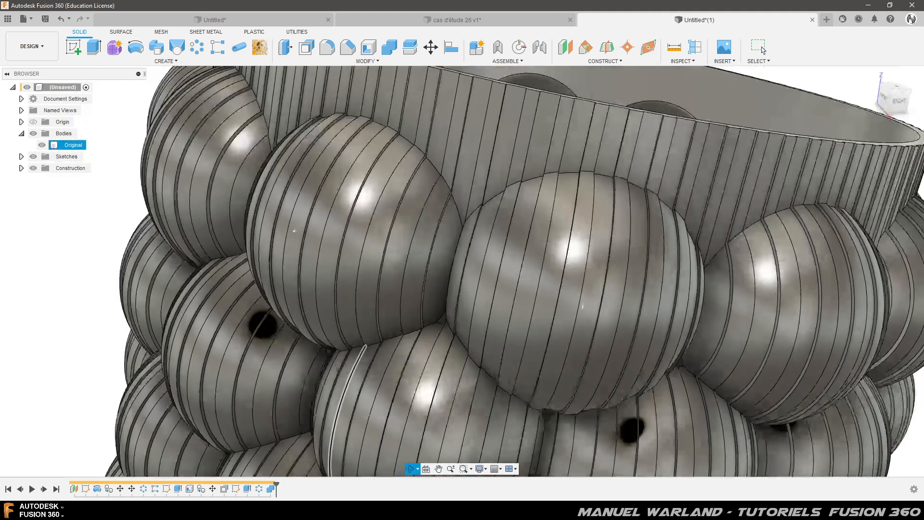
scroll(365, 98, "down", 3)
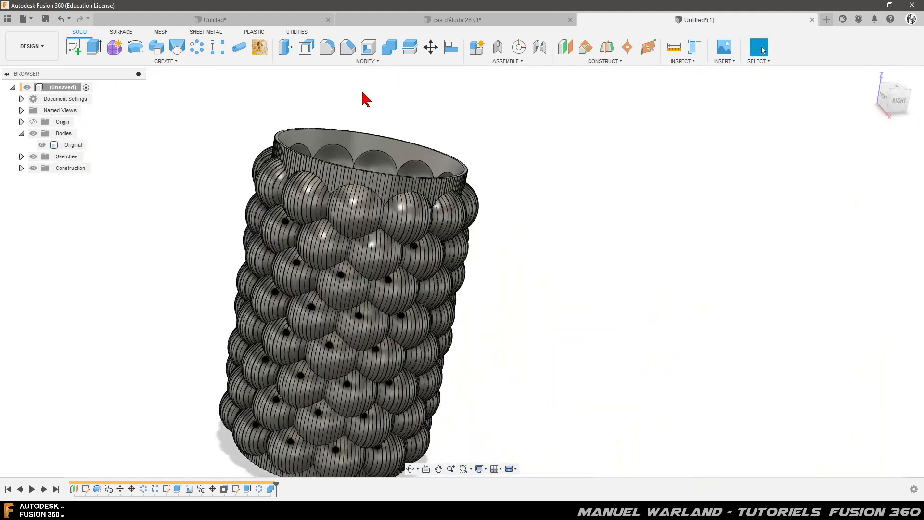
mouse_move(422, 401)
middle_mouse_down("shift")
mouse_move(438, 382)
mouse_move(443, 349)
mouse_move(443, 398)
mouse_move(421, 415)
middle_mouse_up("shift")
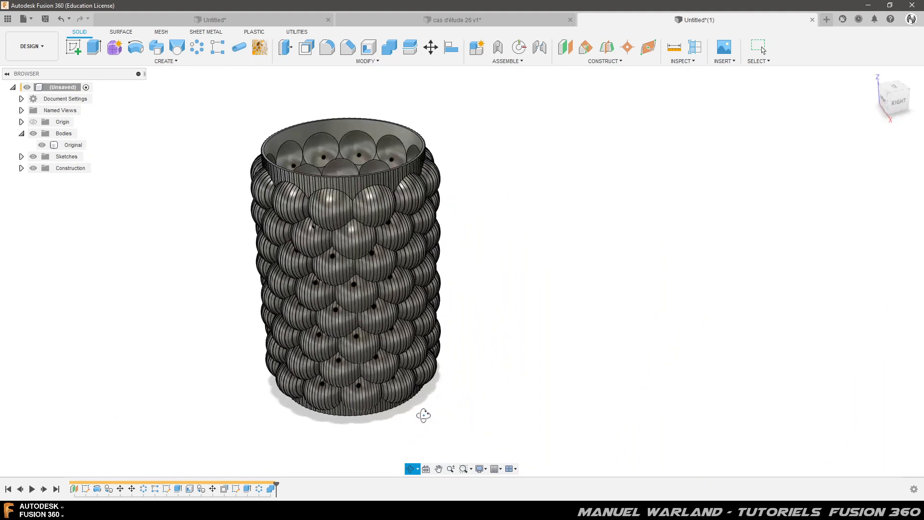